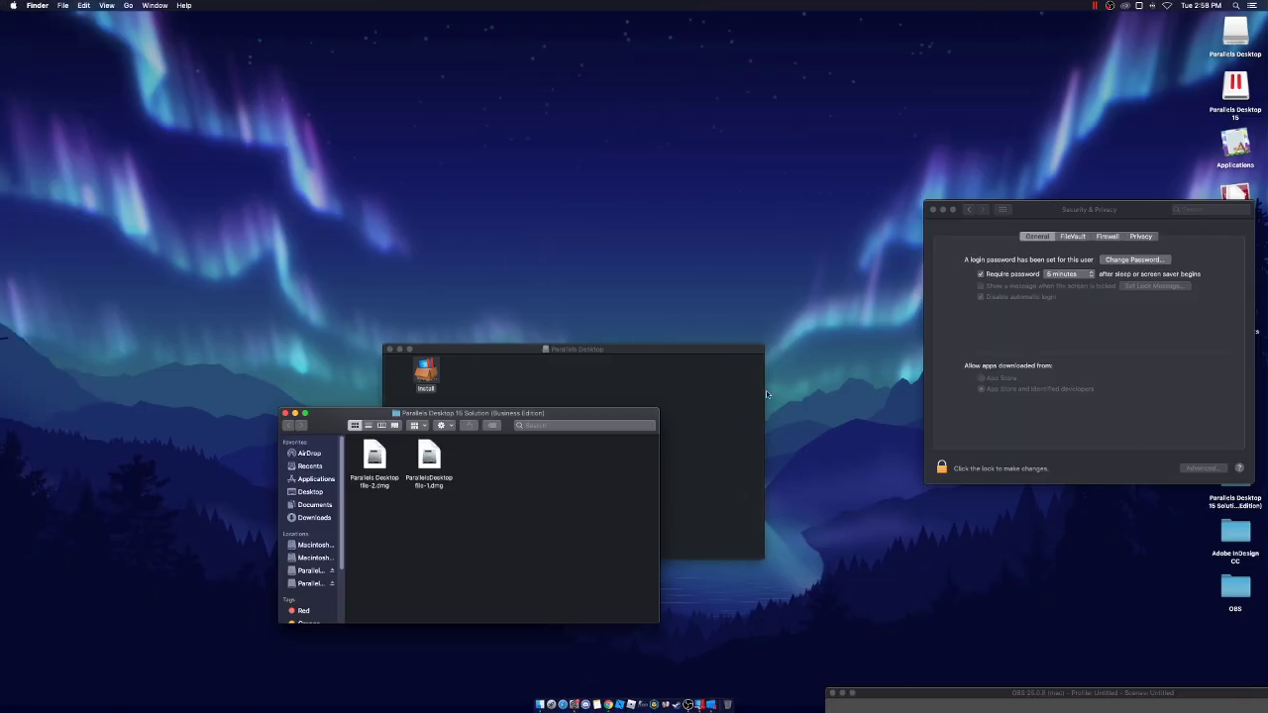
- Centre the Security & Privacy window and bring the Parallels installer window to the front
left_click(766, 391)
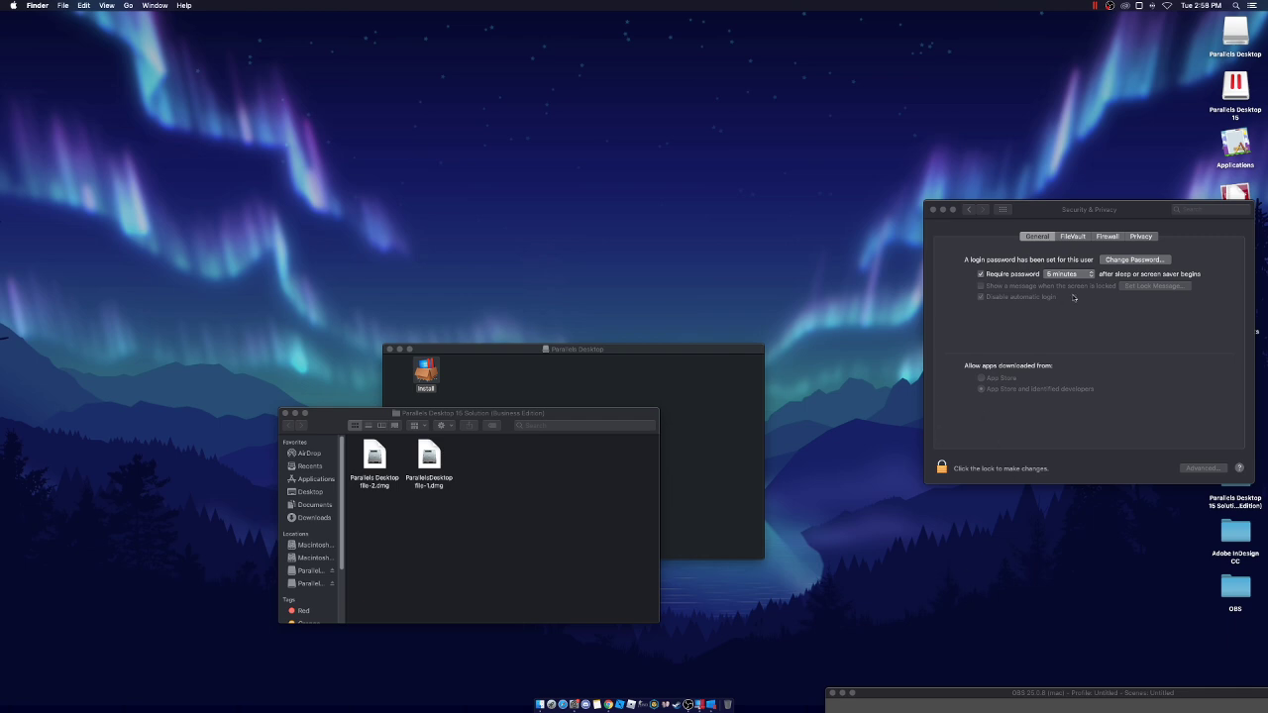
left_click_drag(1085, 205, 938, 189)
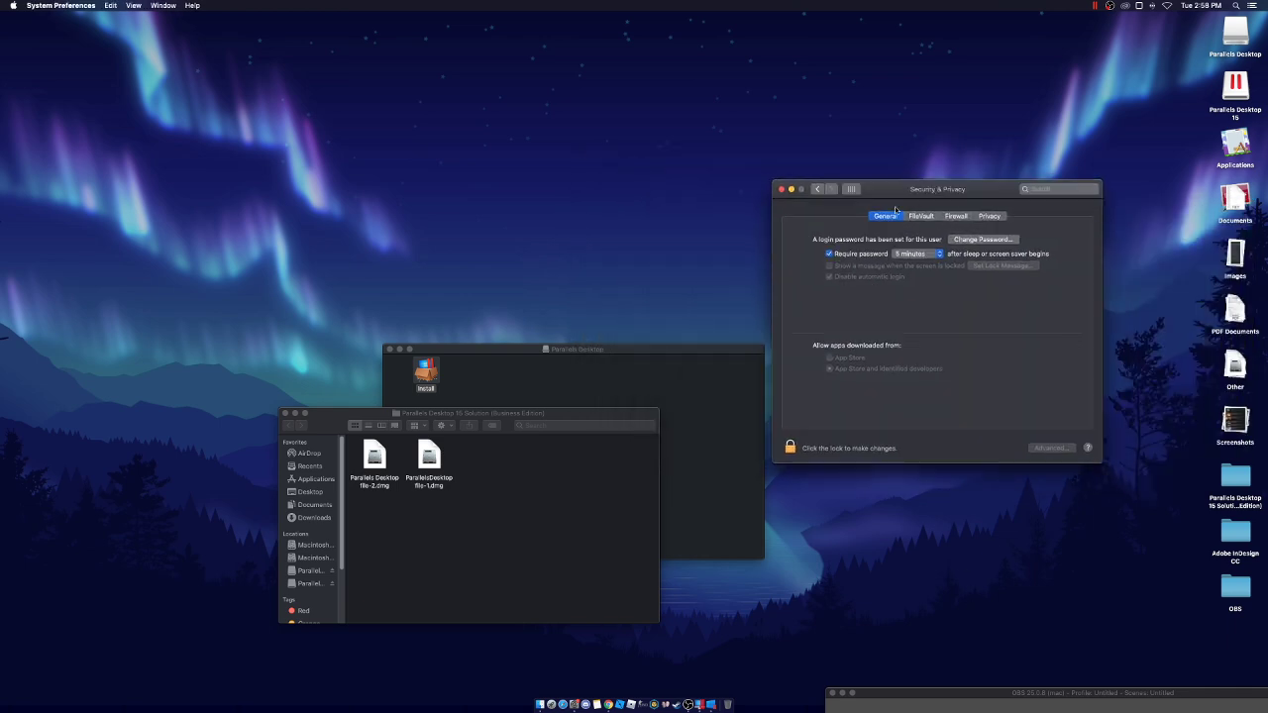
left_click(452, 384)
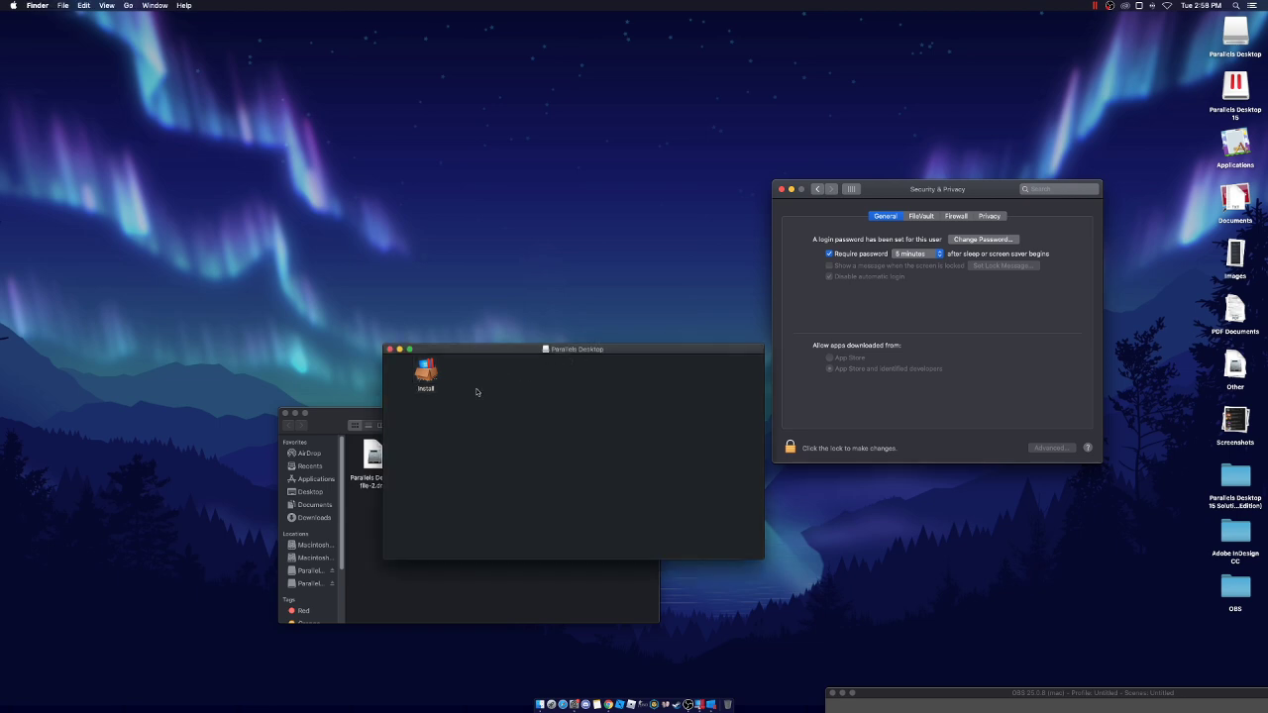
- Load youtube.com in a new Google Chrome window
key("super+Tab")
key("super+n")
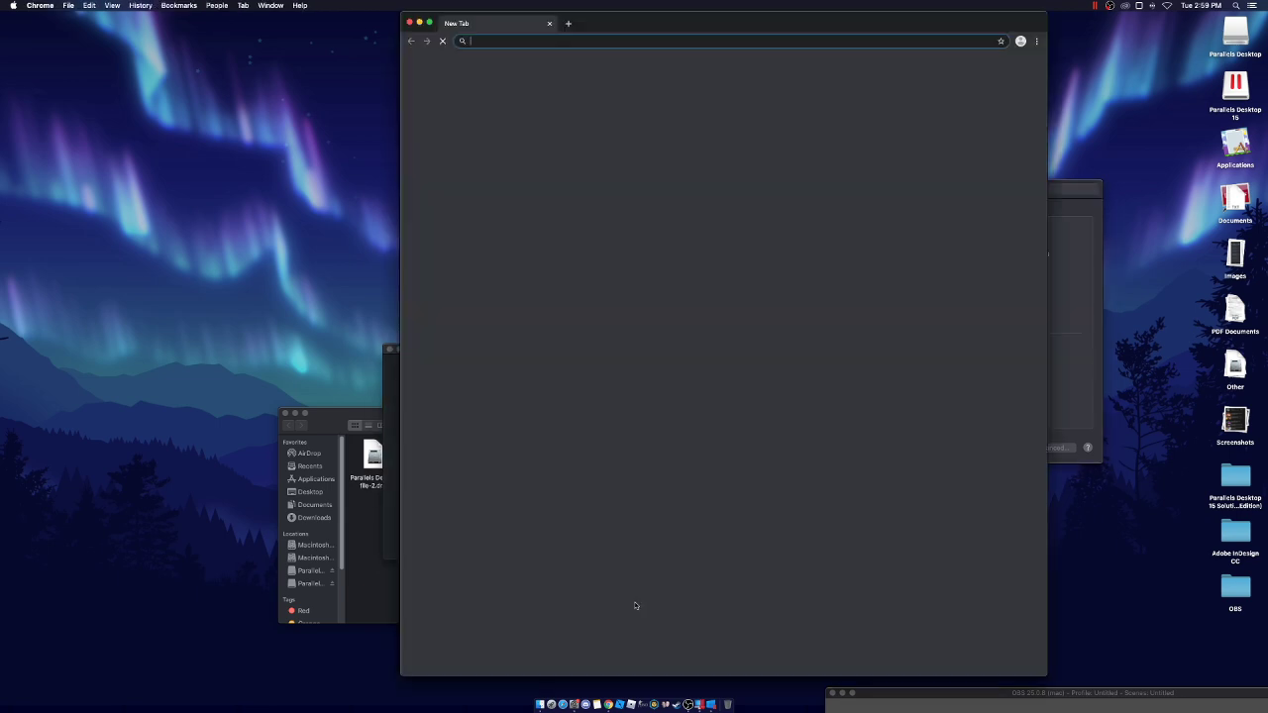
type("youtube.com")
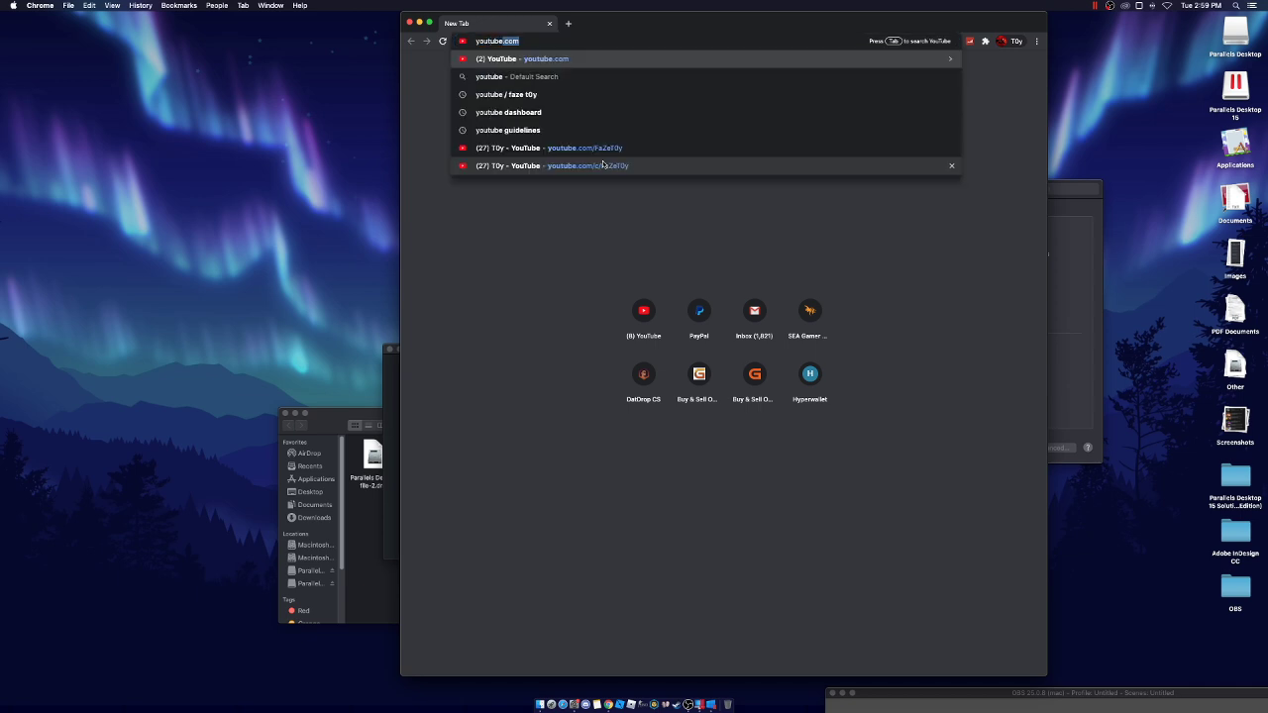
key("Return")
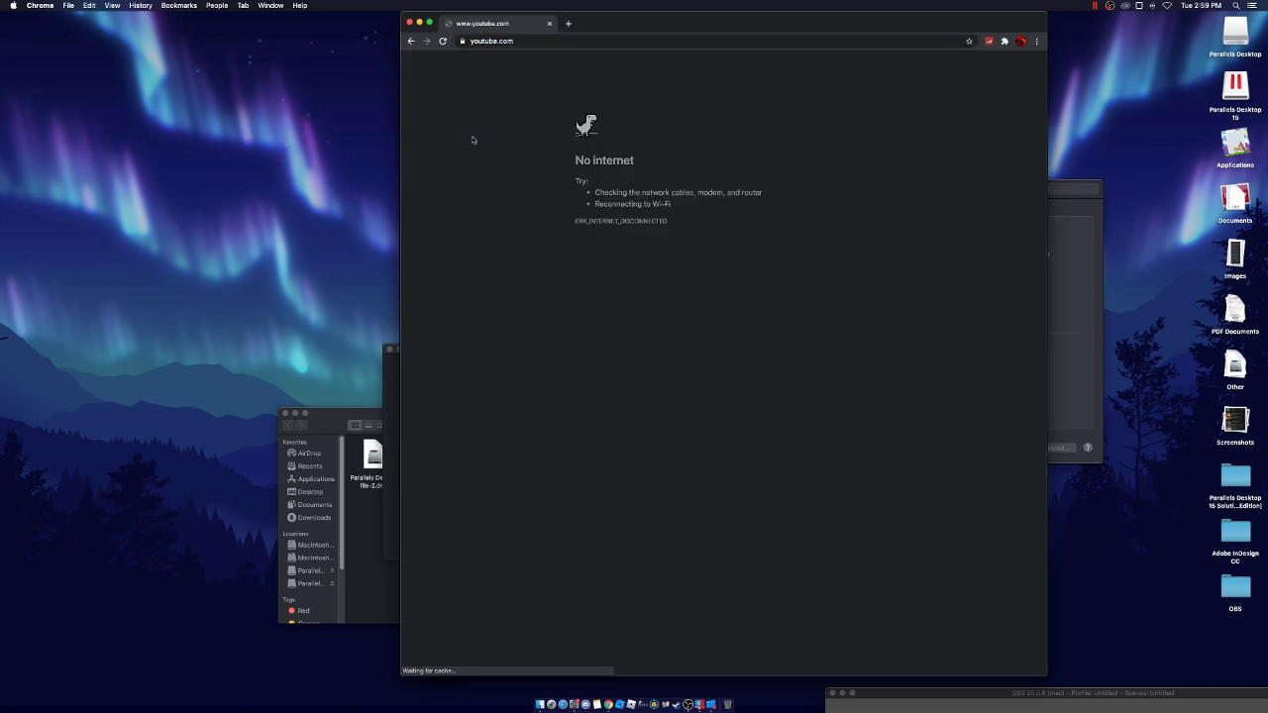
- Check the Wi-Fi status, start the Windows 10 VM, and return to the Mac's Wi-Fi options
left_click(1168, 5)
left_click(1168, 5)
left_click(710, 704)
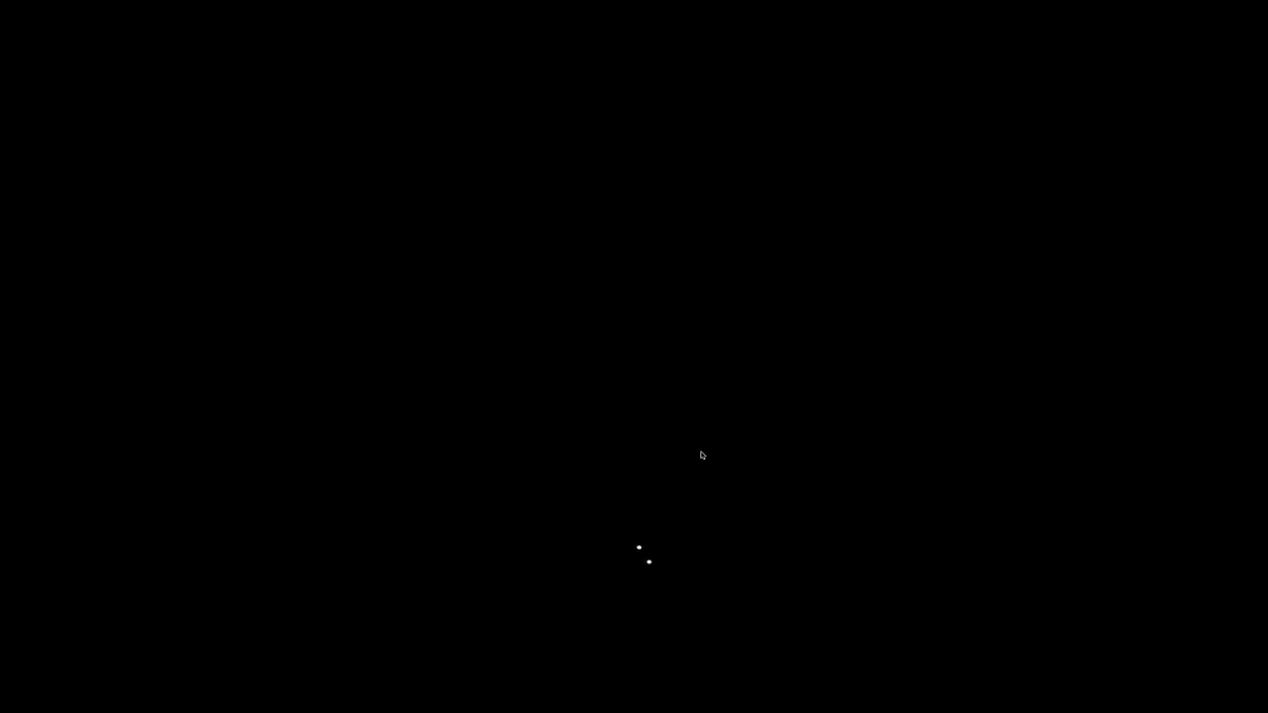
key("super+Tab")
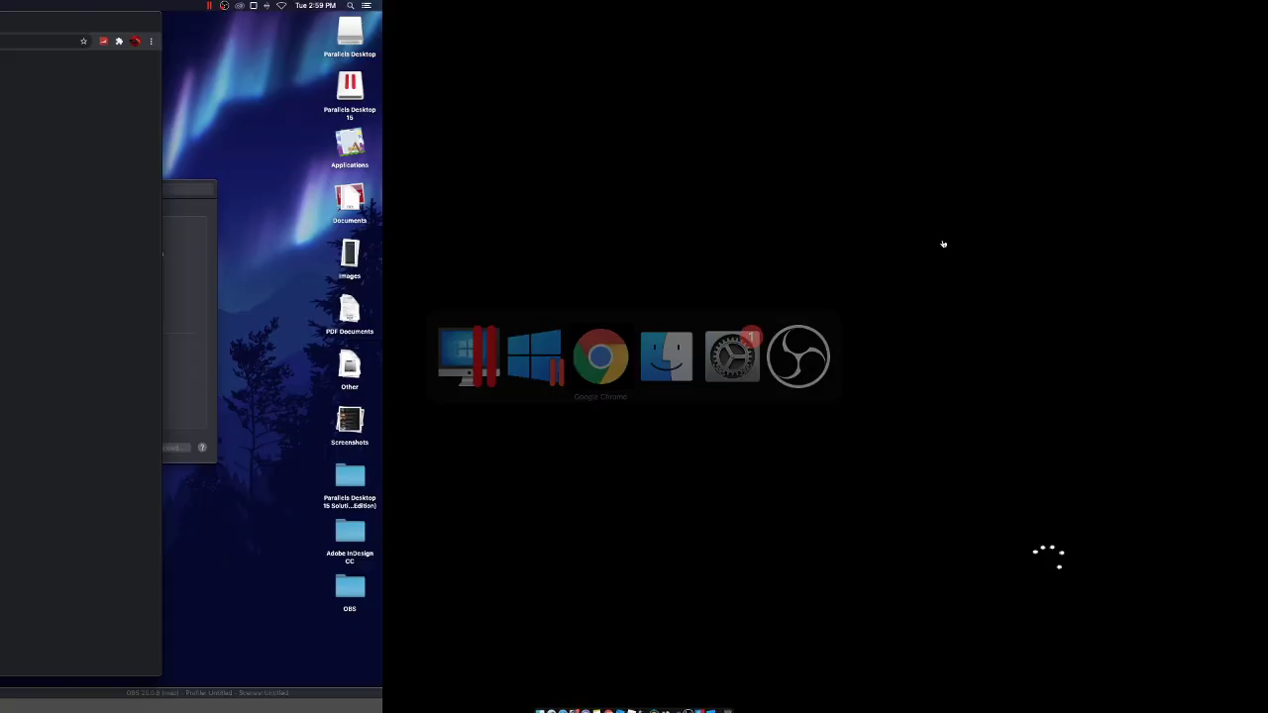
left_click(1171, 9)
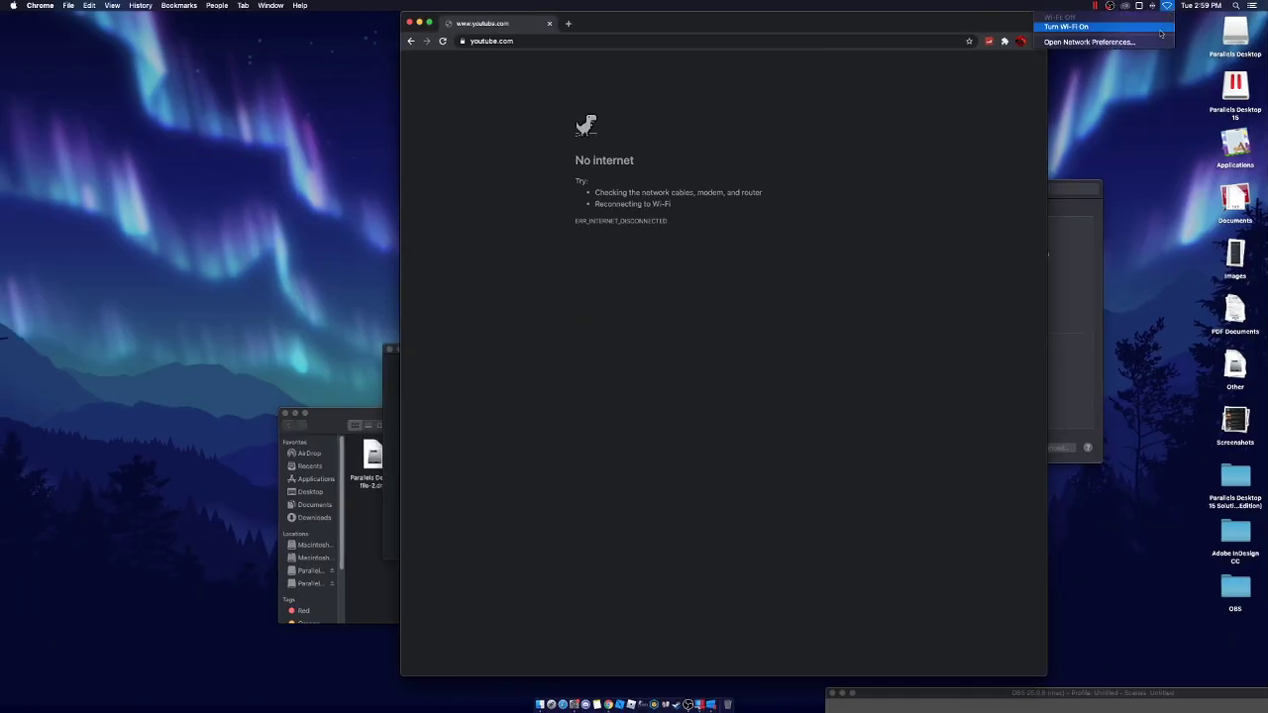
- Turn Wi-Fi on and reload youtube.com in Chrome
left_click(1099, 33)
left_click_drag(767, 29, 640, 576)
left_click(735, 44)
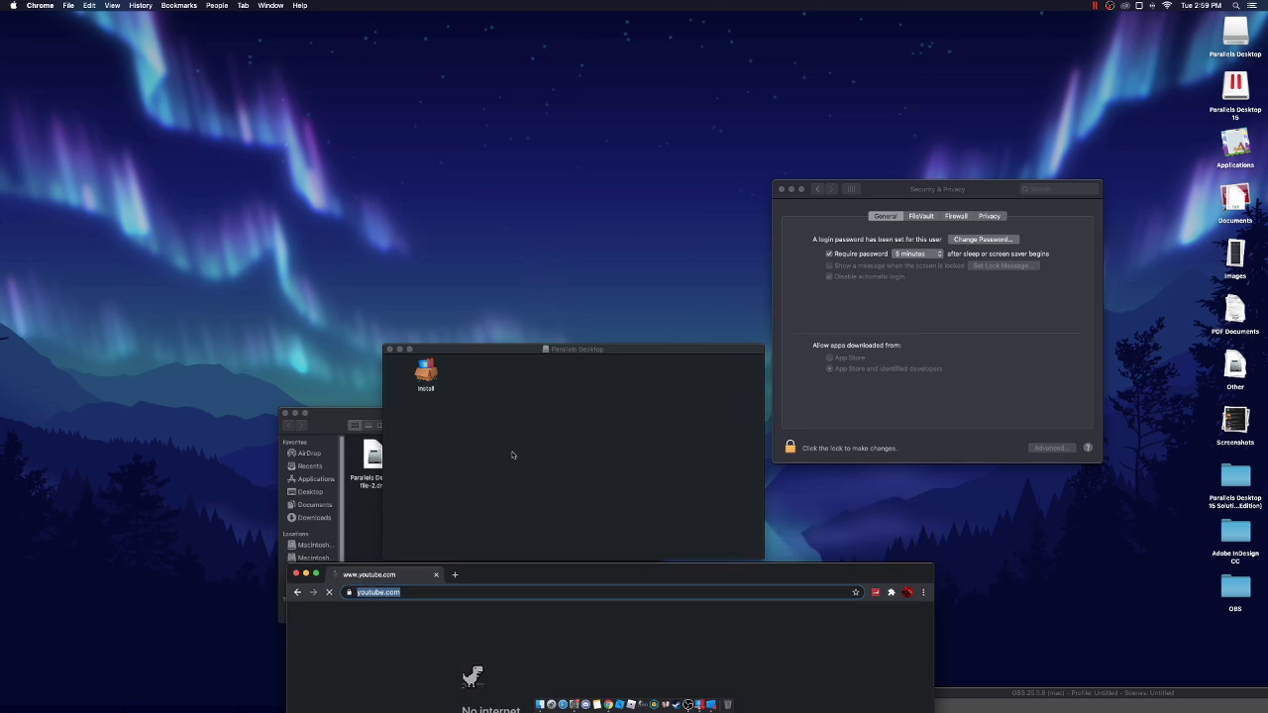
- Rearrange the Parallels installer, Finder folder and Chrome windows on screen
left_click_drag(558, 349, 934, 264)
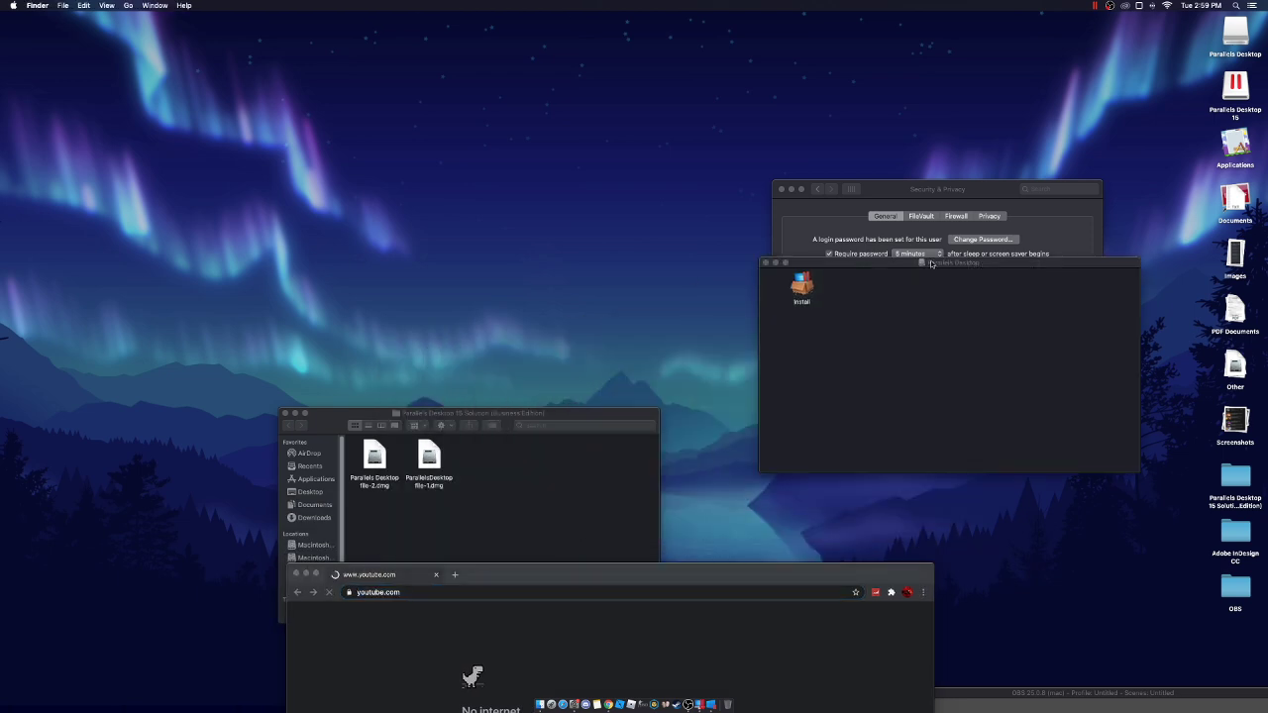
left_click_drag(473, 419, 557, 166)
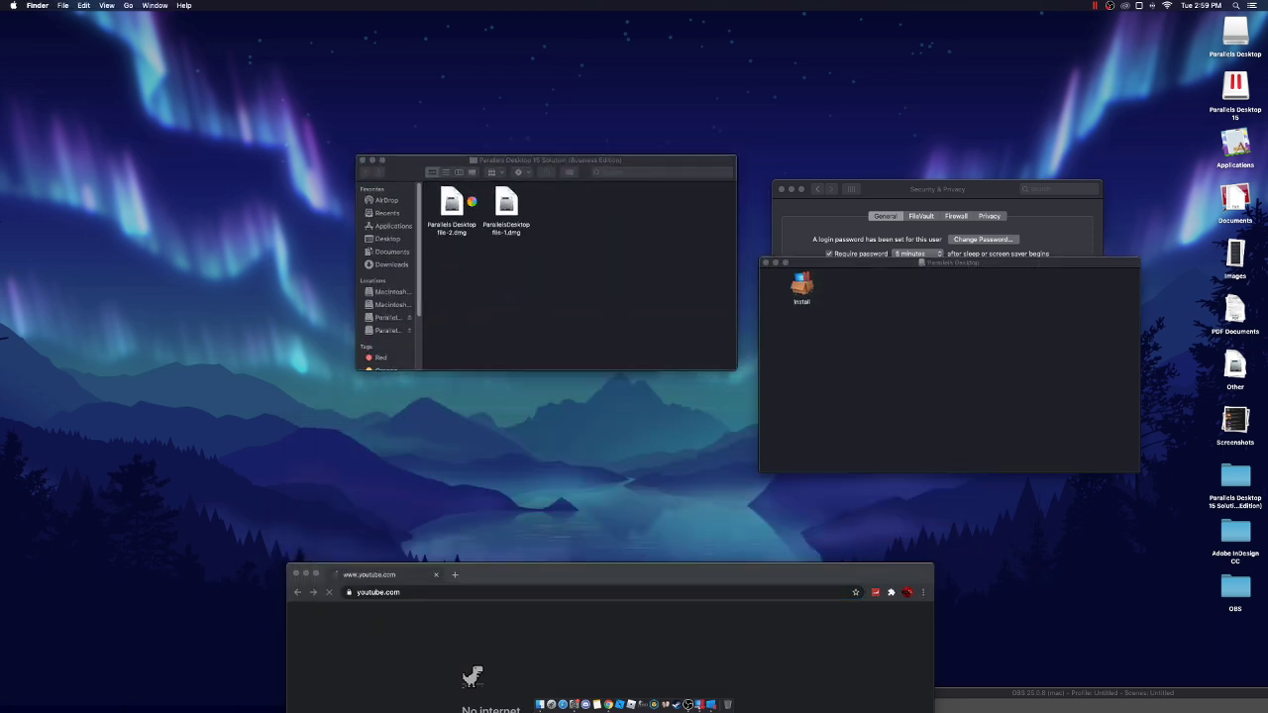
left_click_drag(525, 574, 670, 202)
left_click_drag(605, 162, 384, 146)
left_click_drag(619, 207, 675, 109)
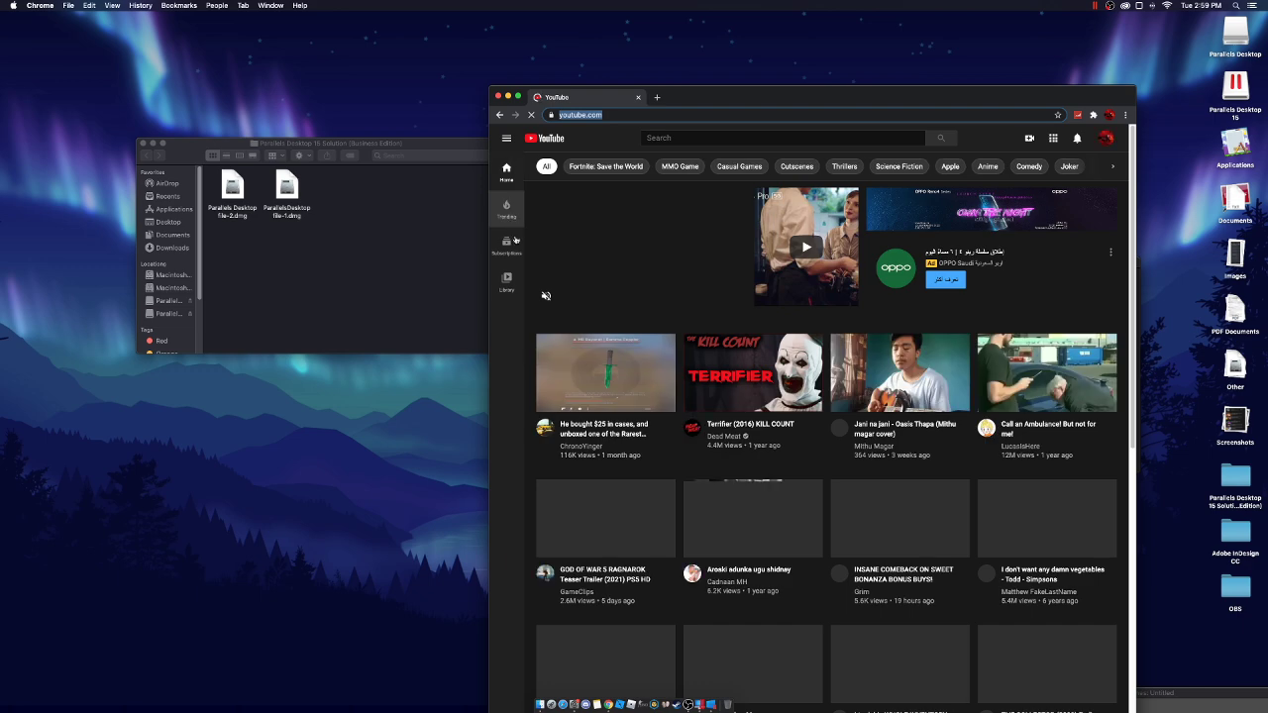
- Open YouTube's Library and play the MacTeller video from watch history
left_click(506, 139)
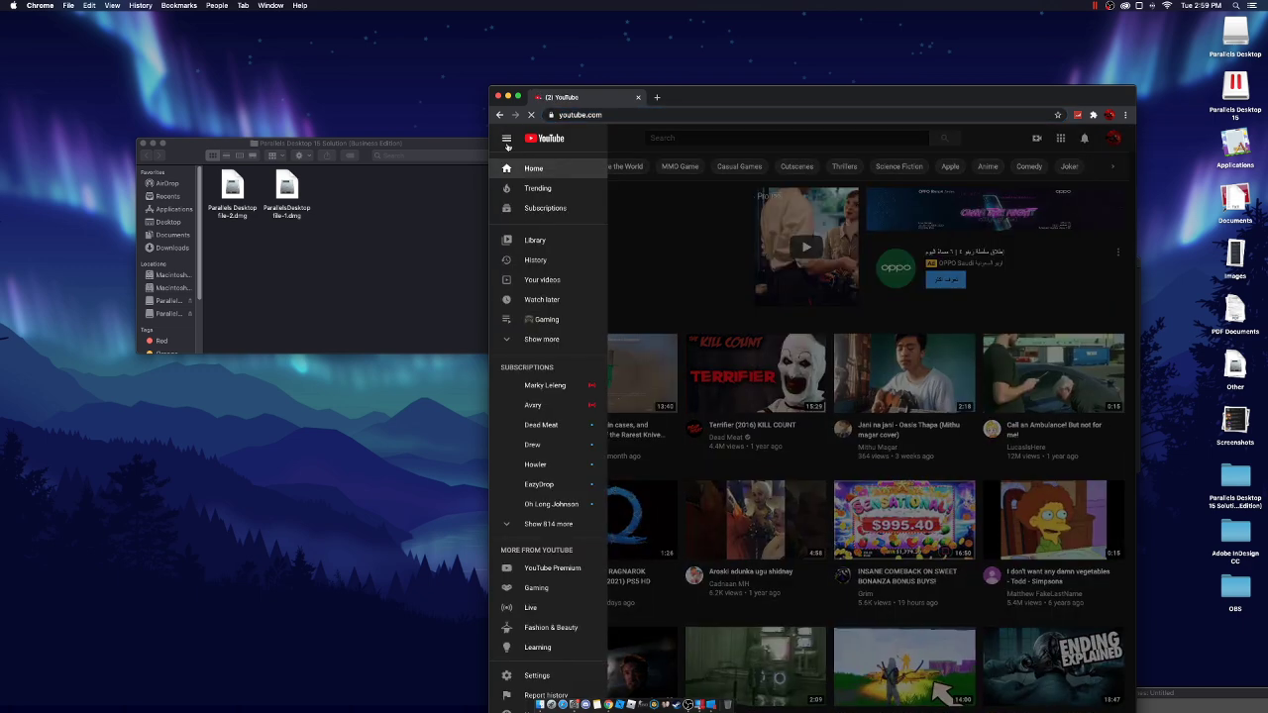
left_click(535, 239)
left_click_drag(711, 103, 544, 129)
left_click(451, 238)
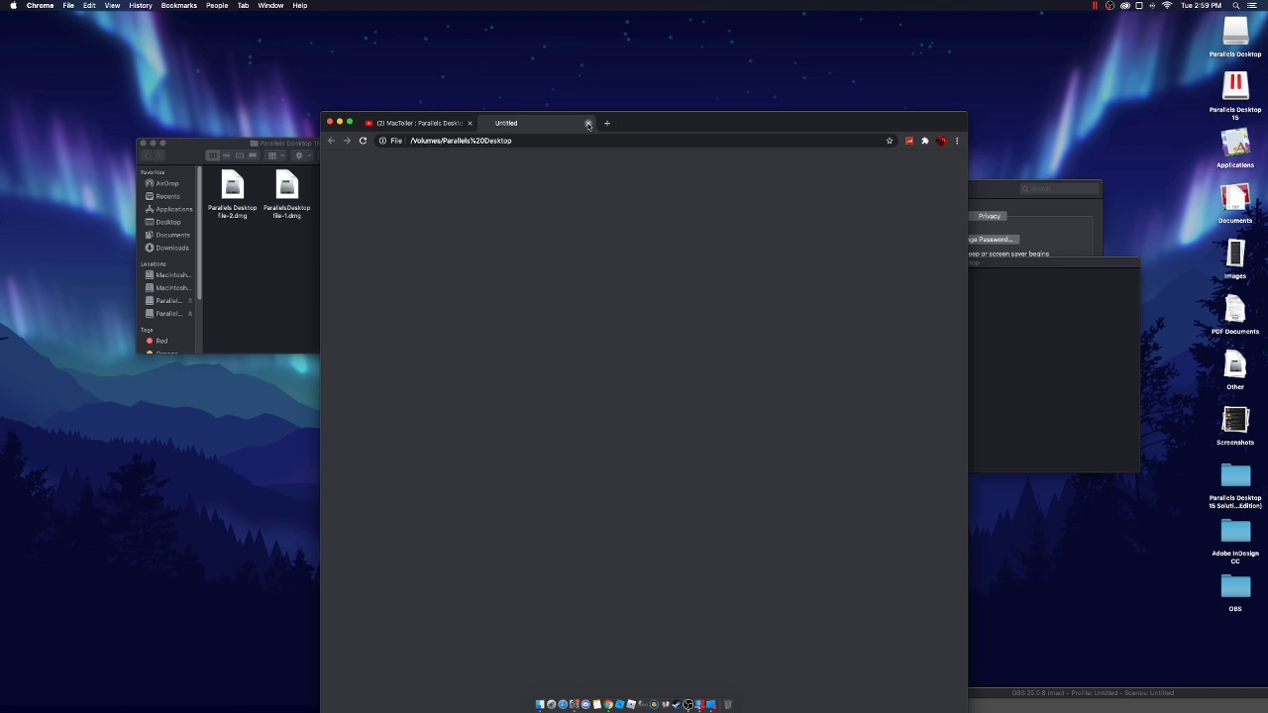
- Close the Untitled tab and pause the MacTeller video at 3:51, leaving full screen
left_click(588, 124)
left_click(349, 408)
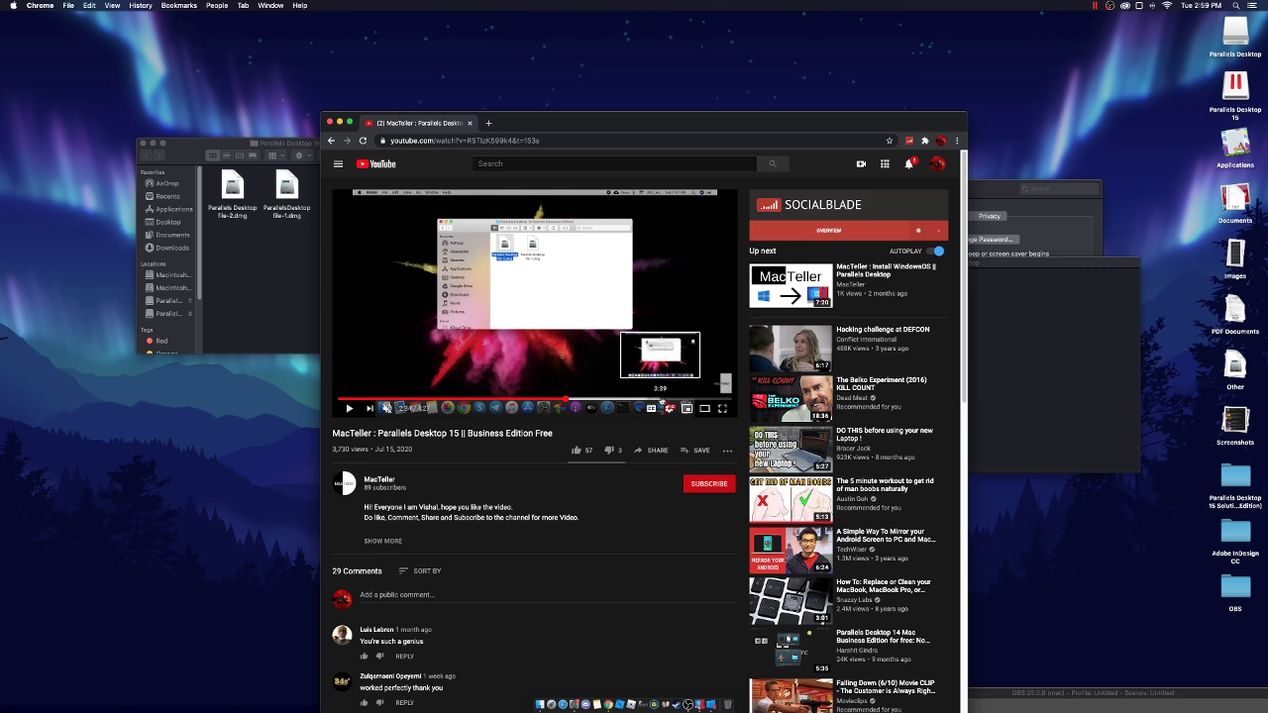
left_click(675, 398)
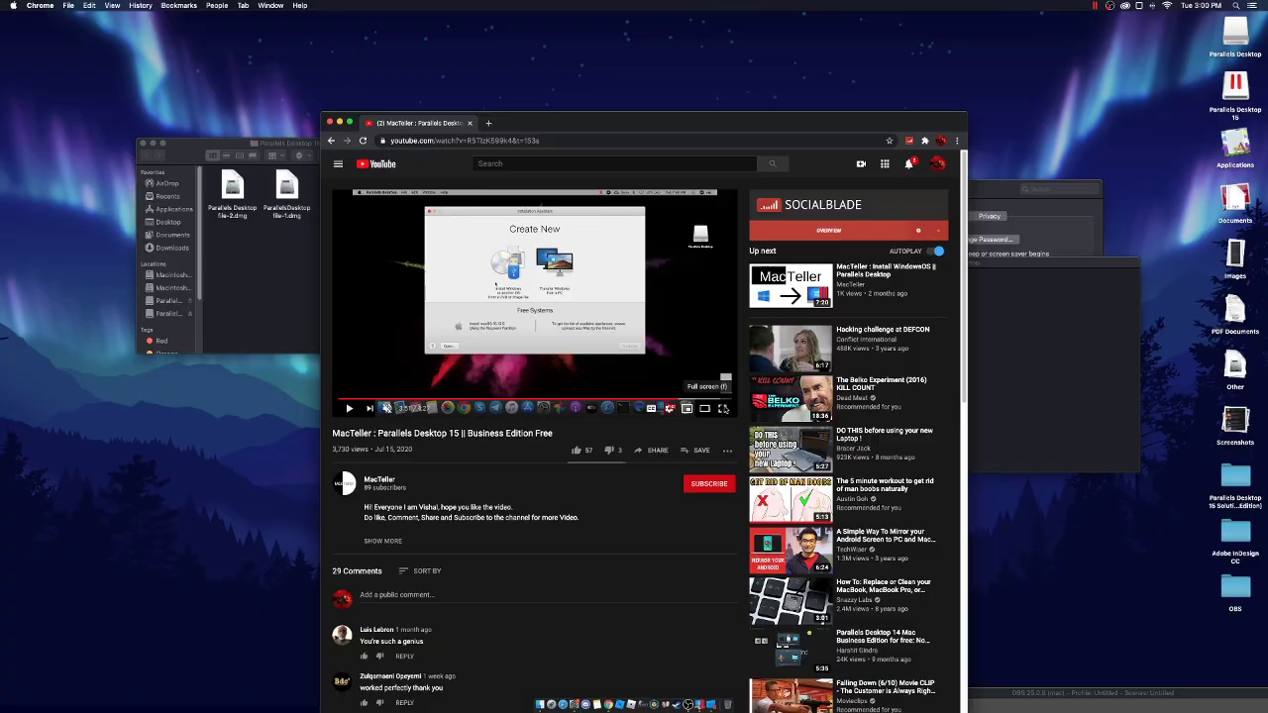
left_click(723, 408)
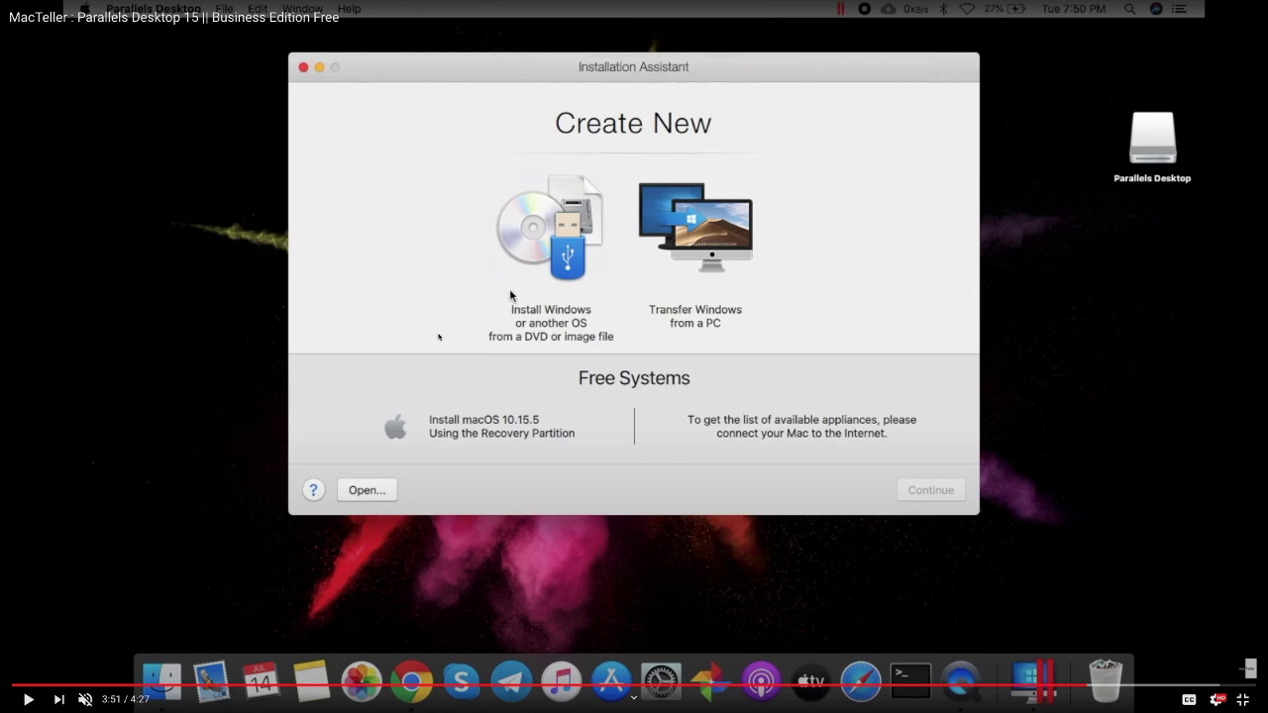
key("Escape")
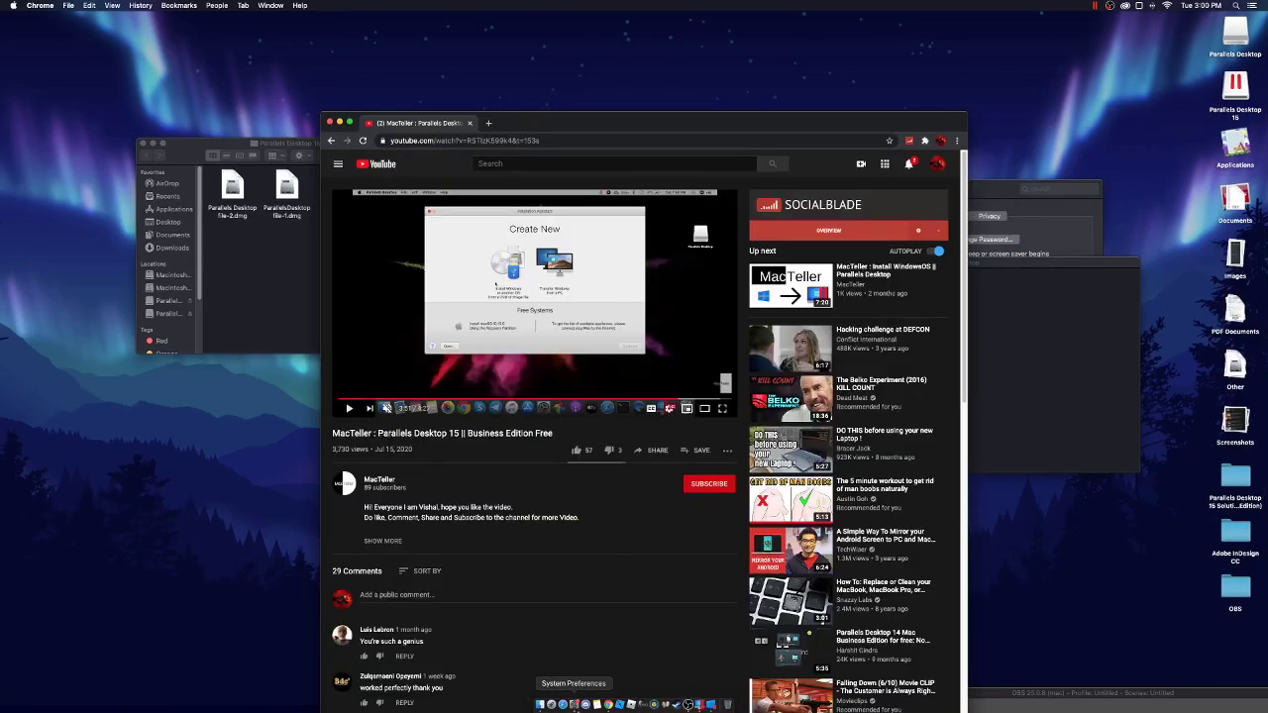
right_click(608, 705)
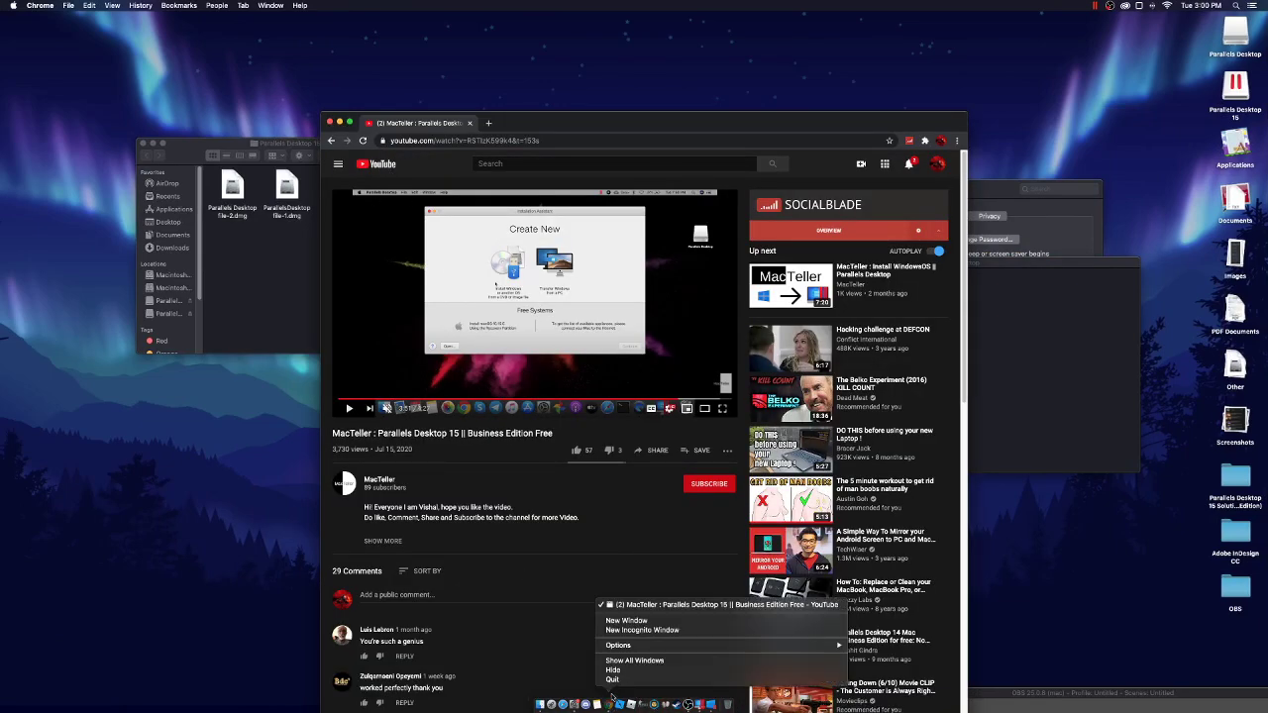
- Start the Windows 10 VM, close the Parallels Desktop installer window, and move Security & Privacy aside
left_click(705, 705)
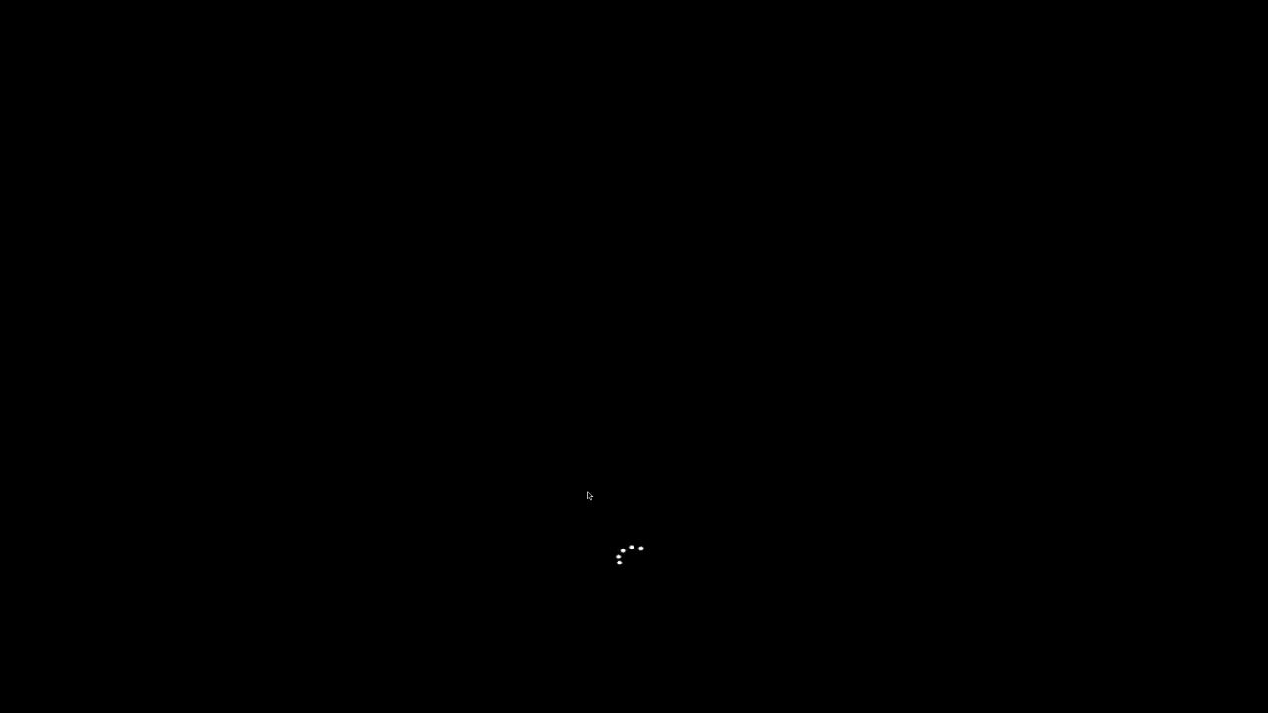
key("super+Tab")
key("super+Tab")
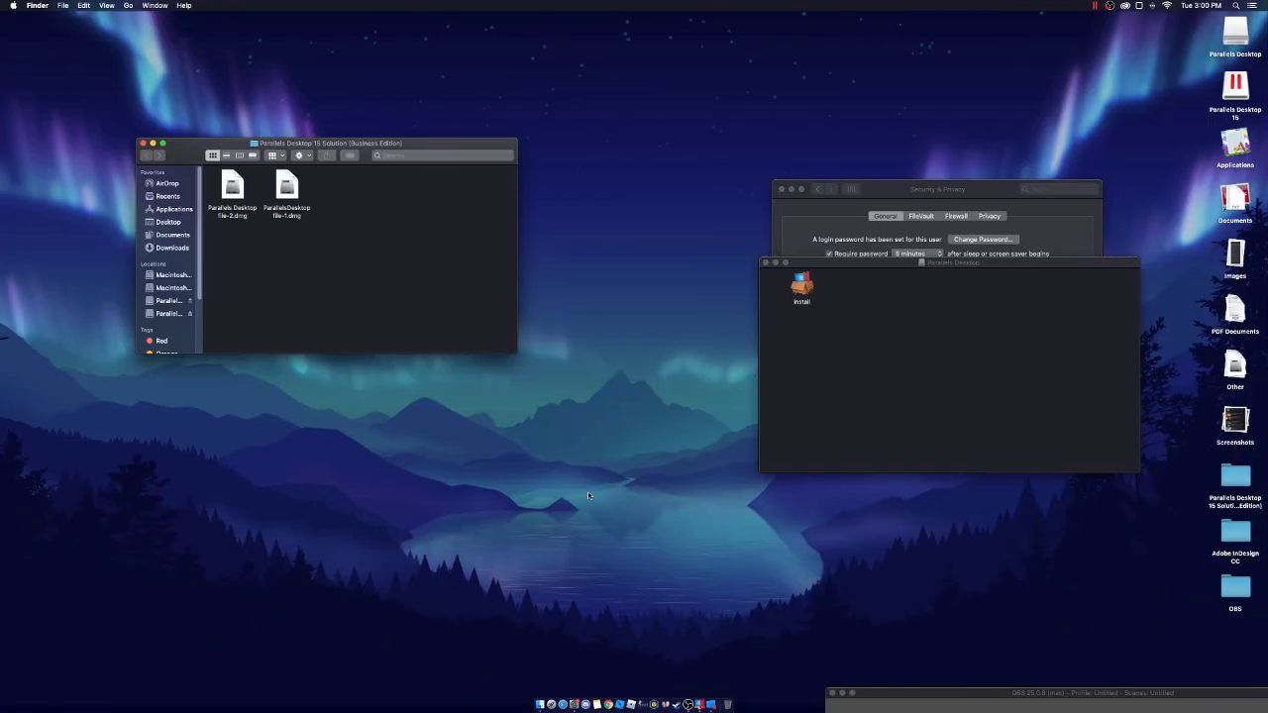
left_click(765, 262)
left_click_drag(877, 205, 1137, 286)
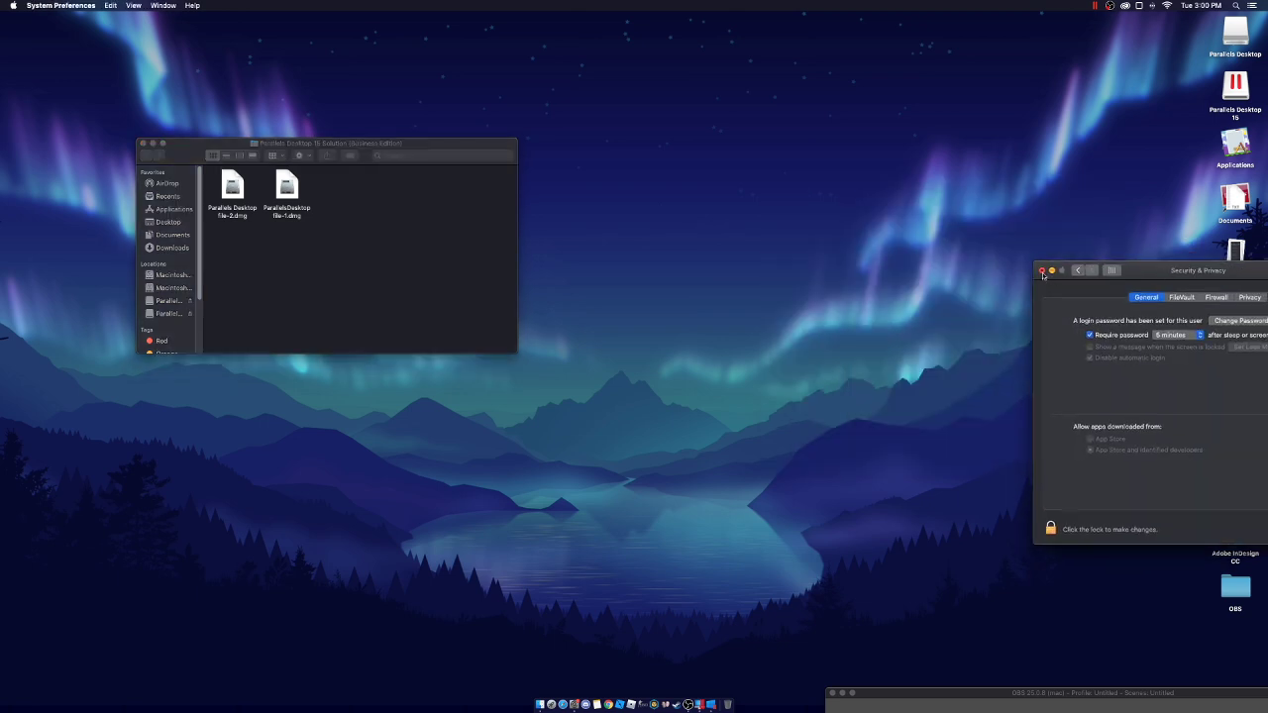
left_click_drag(1051, 692, 1103, 709)
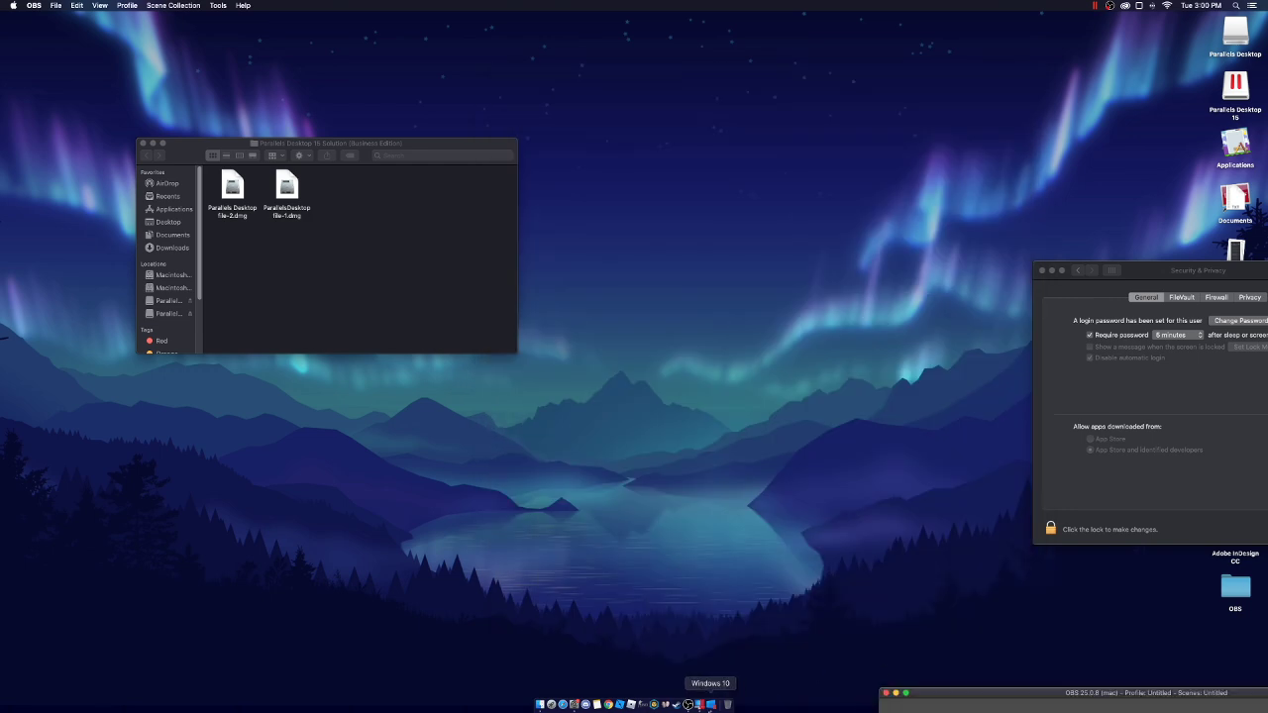
left_click(711, 704)
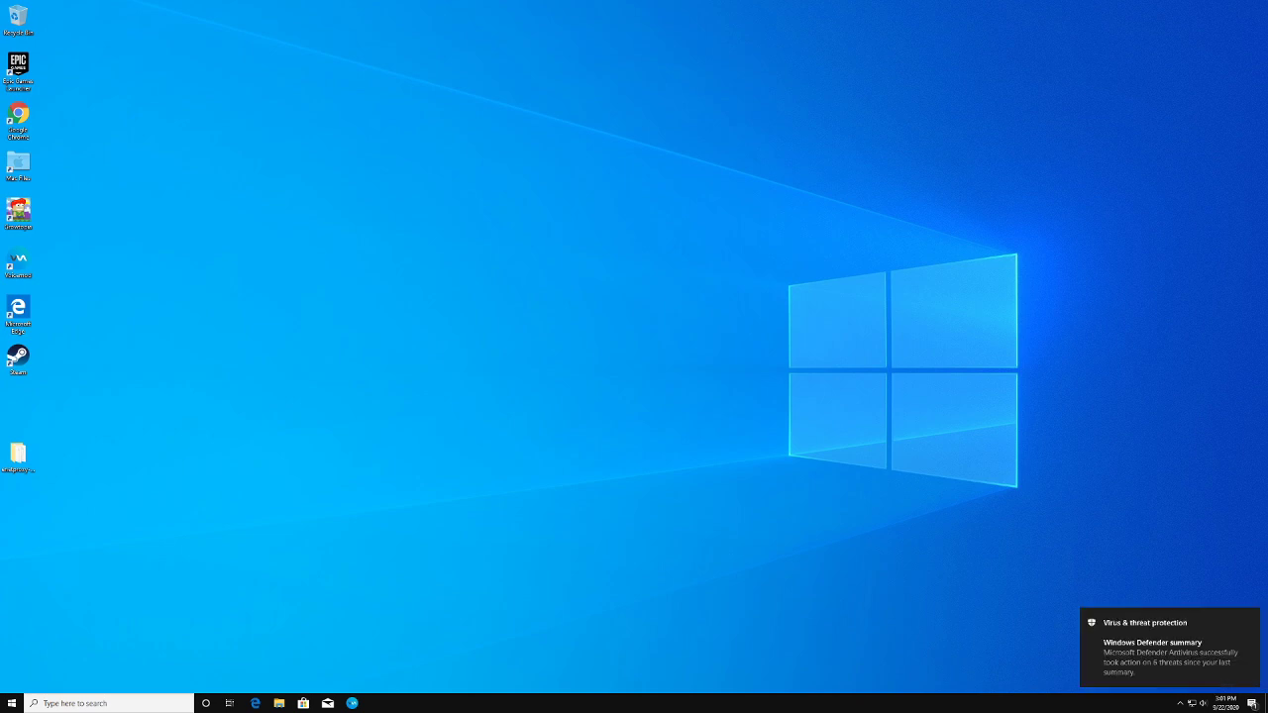
- Dismiss the Windows Defender Virus & threat protection notification on the booted Windows desktop
left_click(1249, 620)
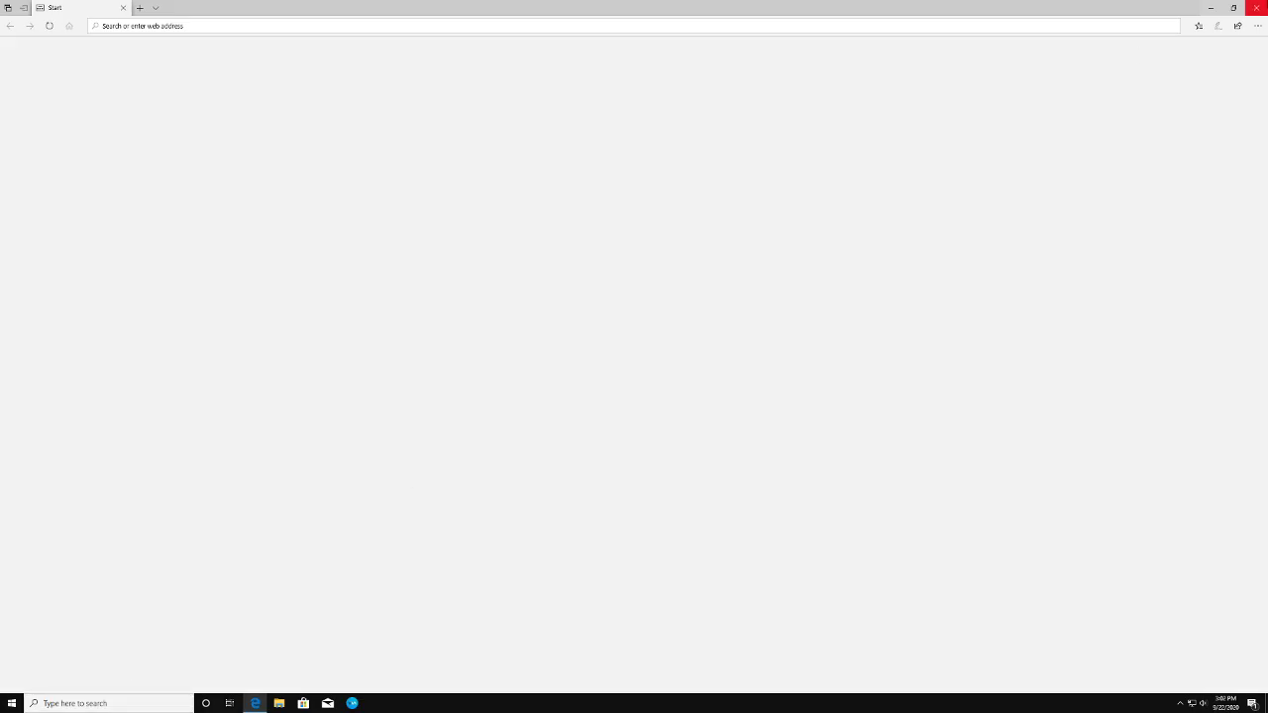
- Close Microsoft Edge and launch Google Chrome from the Windows desktop shortcut
left_click(1257, 8)
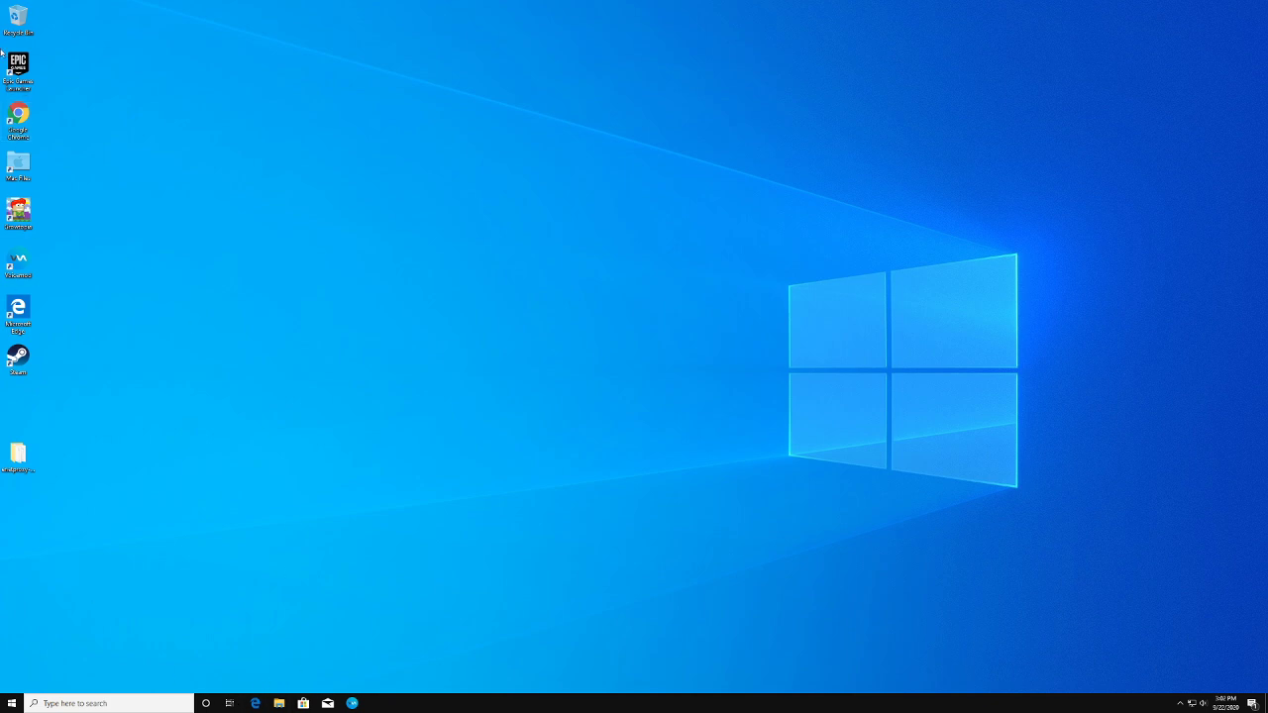
left_click(5, 113)
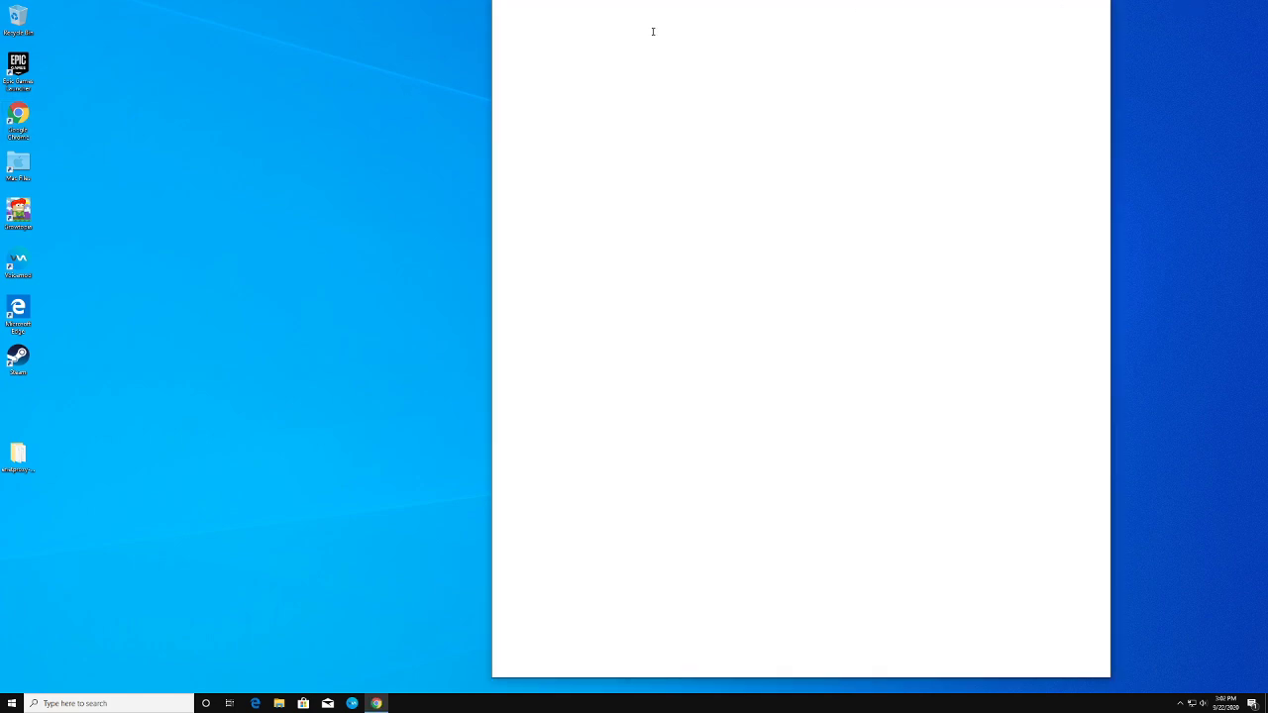
left_click_drag(728, 11, 730, 18)
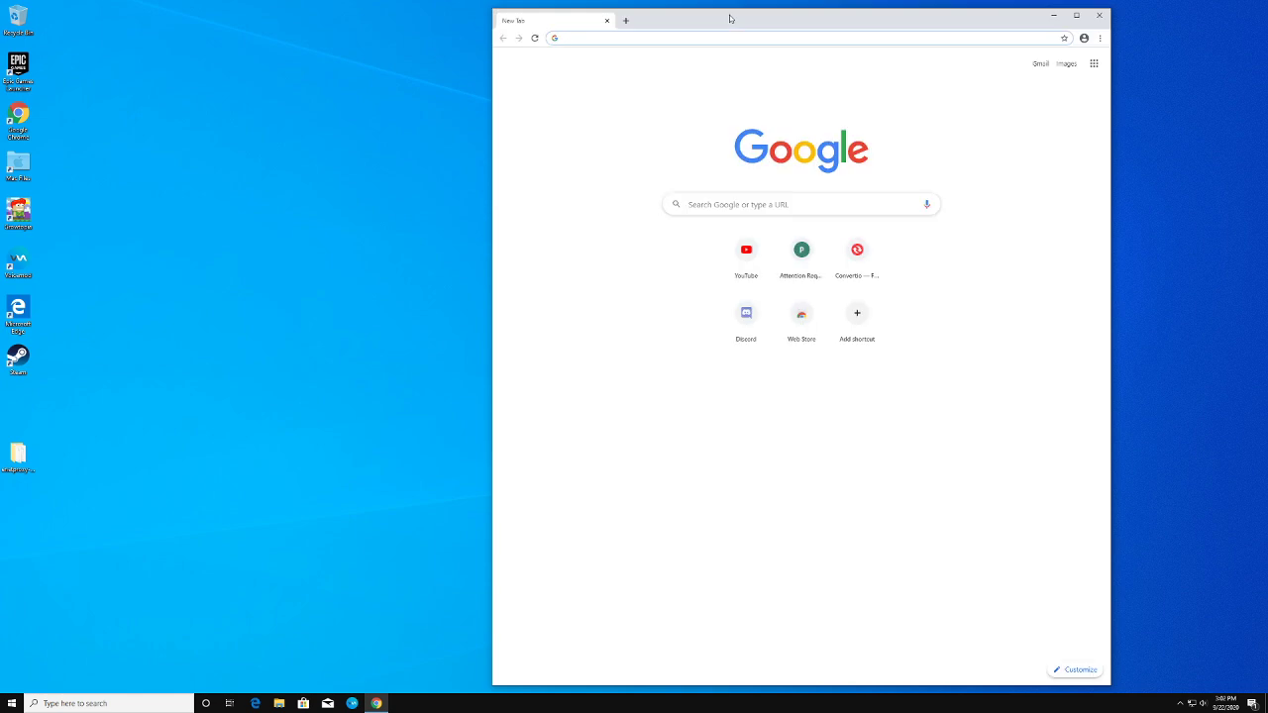
- Search Google for 'epic games launcher', replacing the mistyped 'google chrome'
type("google chrome")
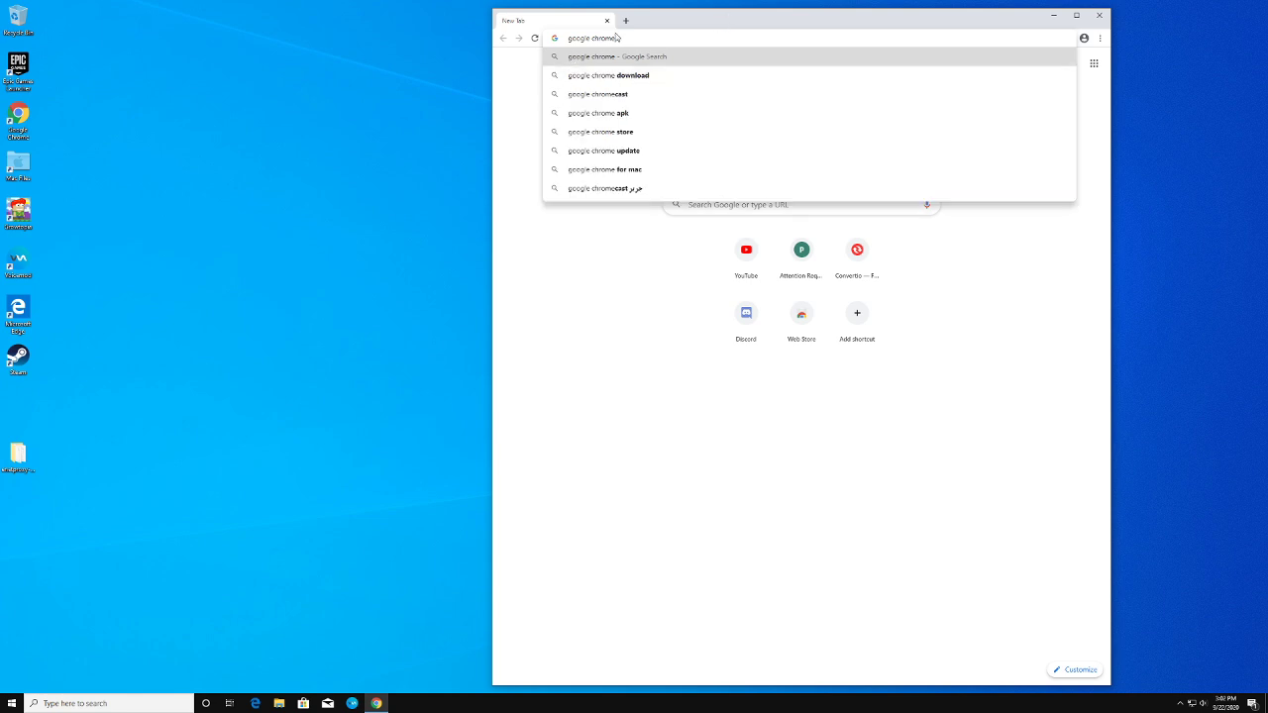
left_click_drag(618, 35, 574, 37)
key("BackSpace")
type("epic games launcher")
key("Return")
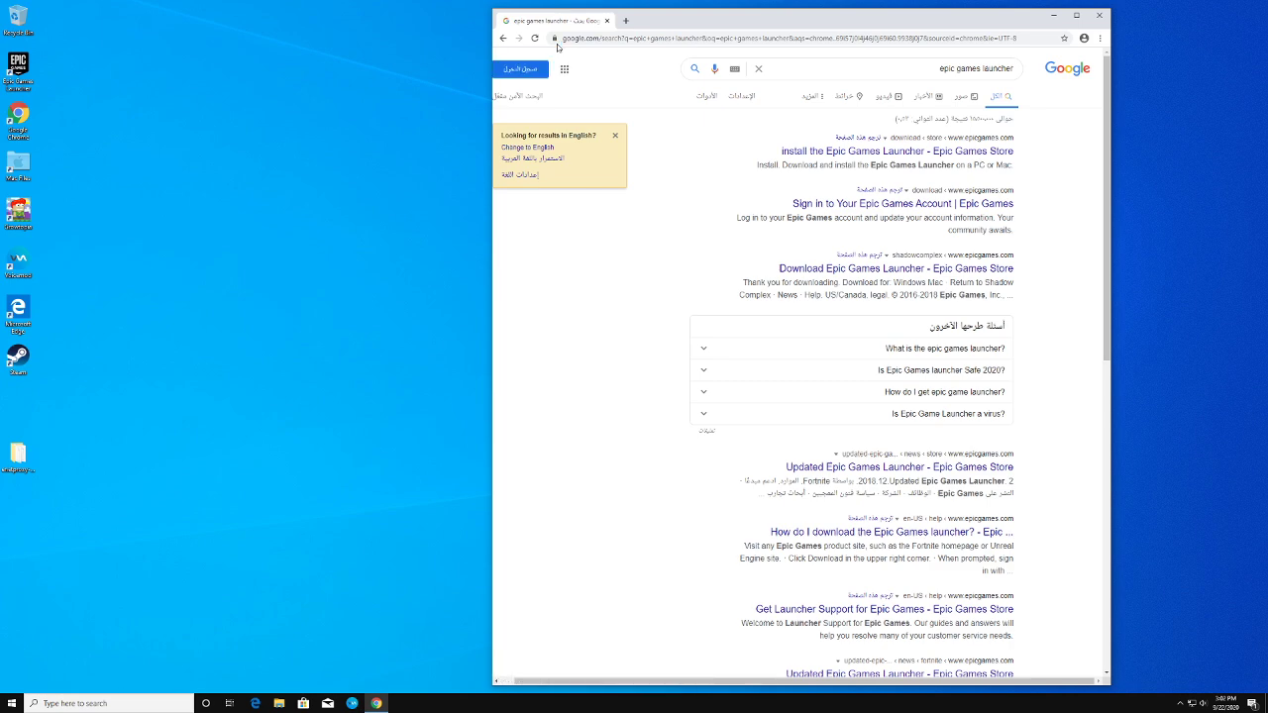
- Open the Epic Games Launcher install page, then close Chrome
left_click(867, 152)
left_click_drag(757, 25, 745, 20)
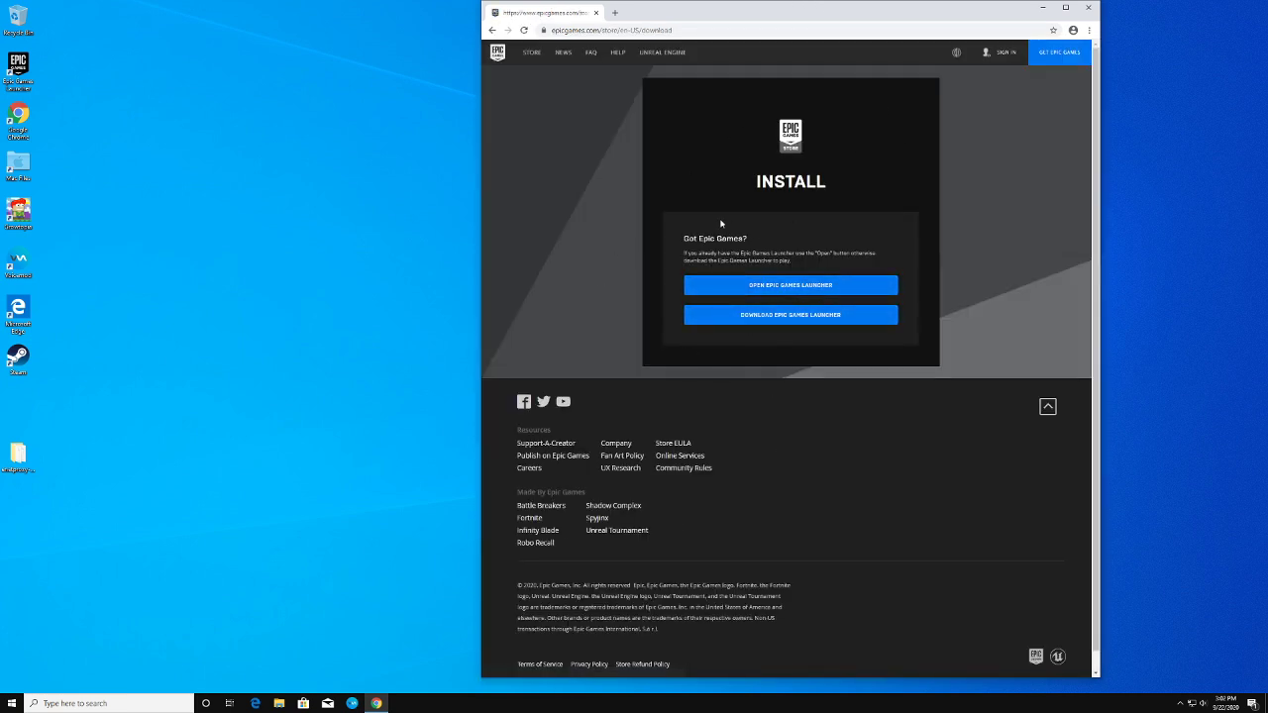
left_click(1087, 7)
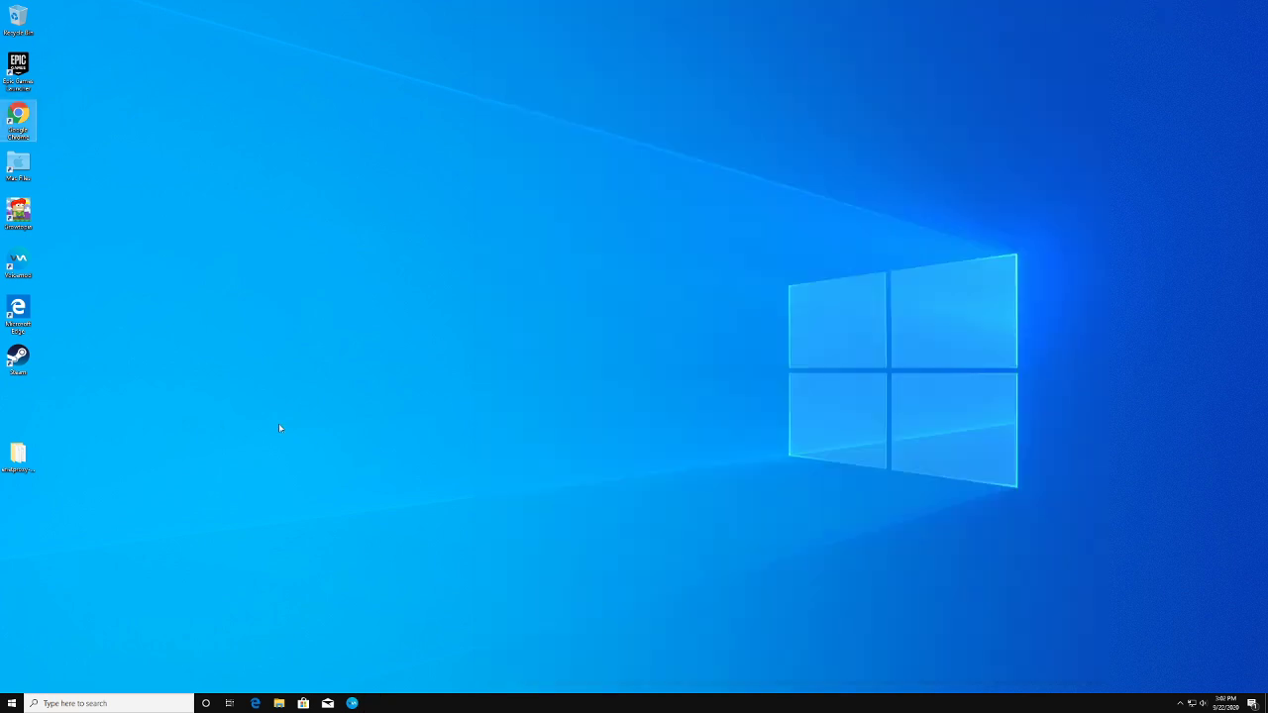
- Launch the Epic Games Launcher, maximize OBS on macOS, and return to the Windows 10 VM
double_click(15, 87)
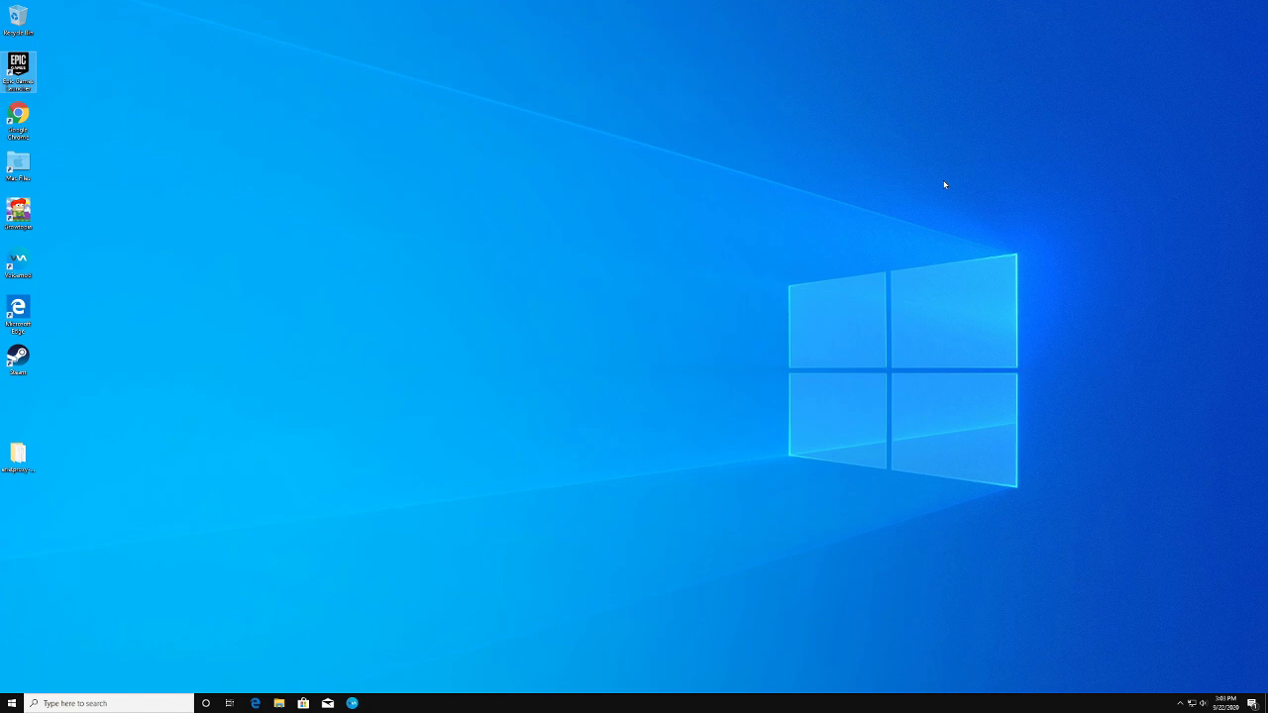
key("super+Tab")
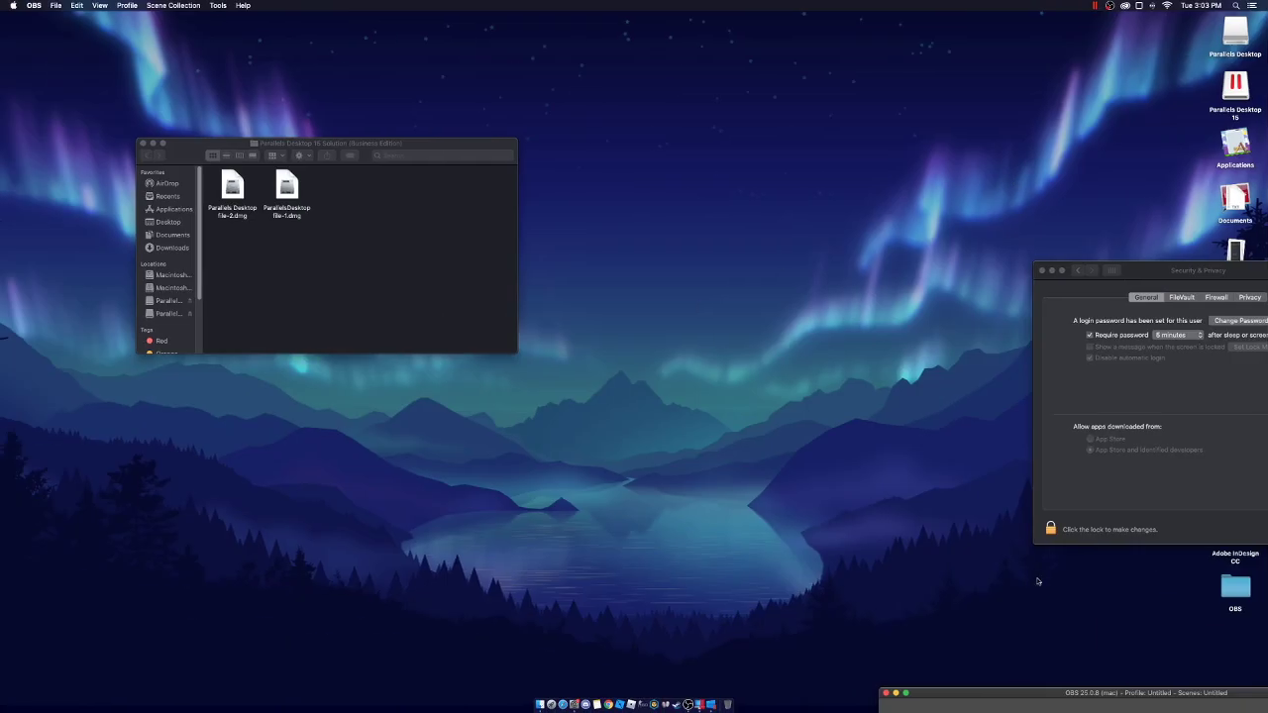
double_click(1057, 698)
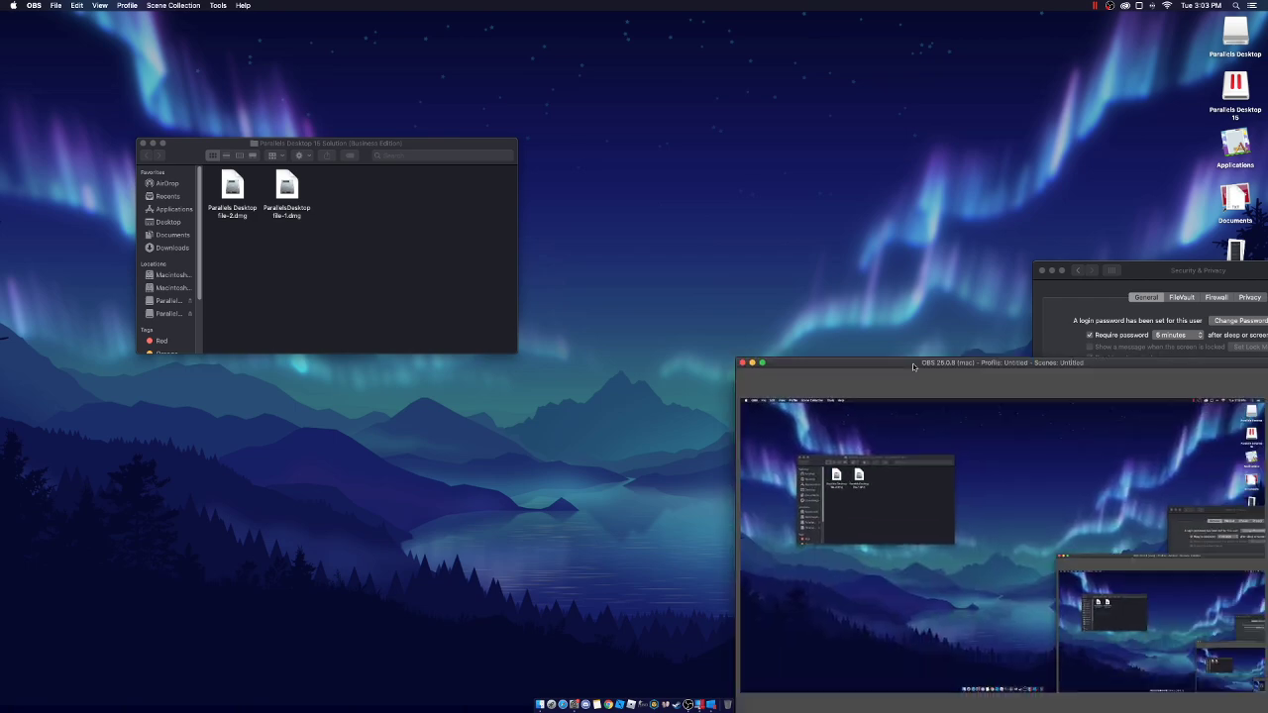
left_click(710, 705)
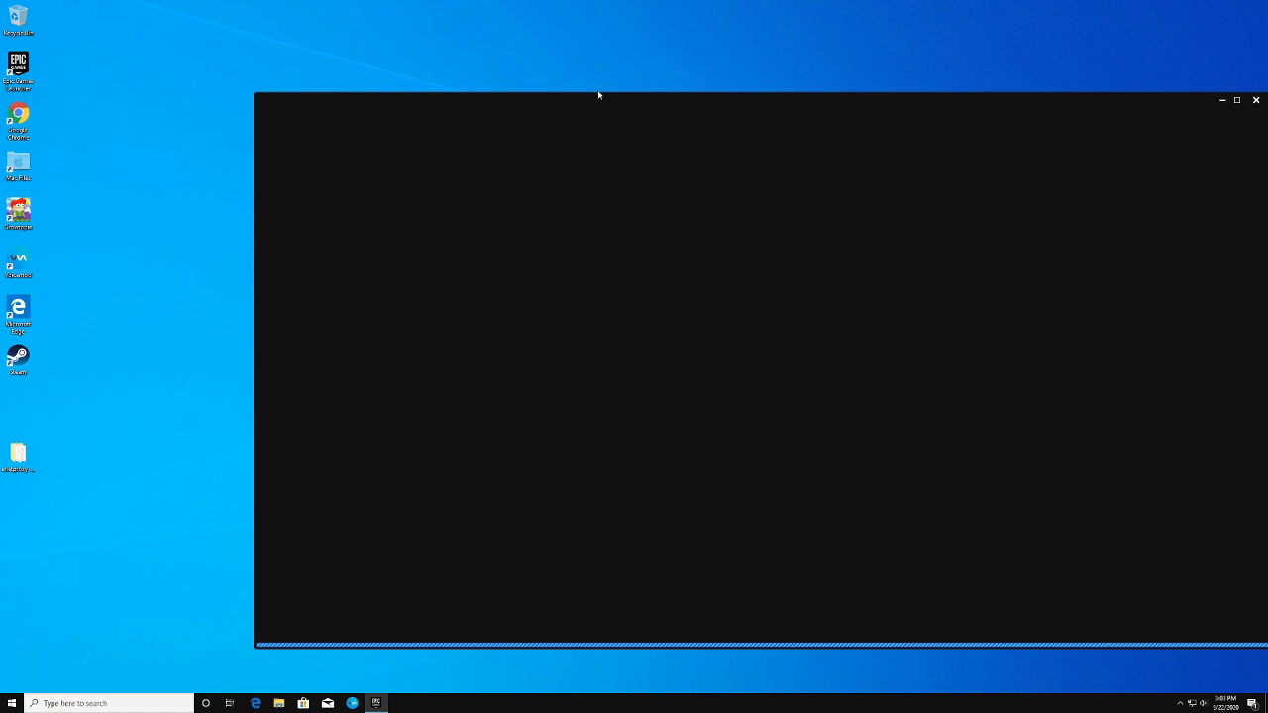
- Reposition the loading Epic Games Launcher window and close the Start menu while the Store loads
left_click_drag(604, 100, 484, 59)
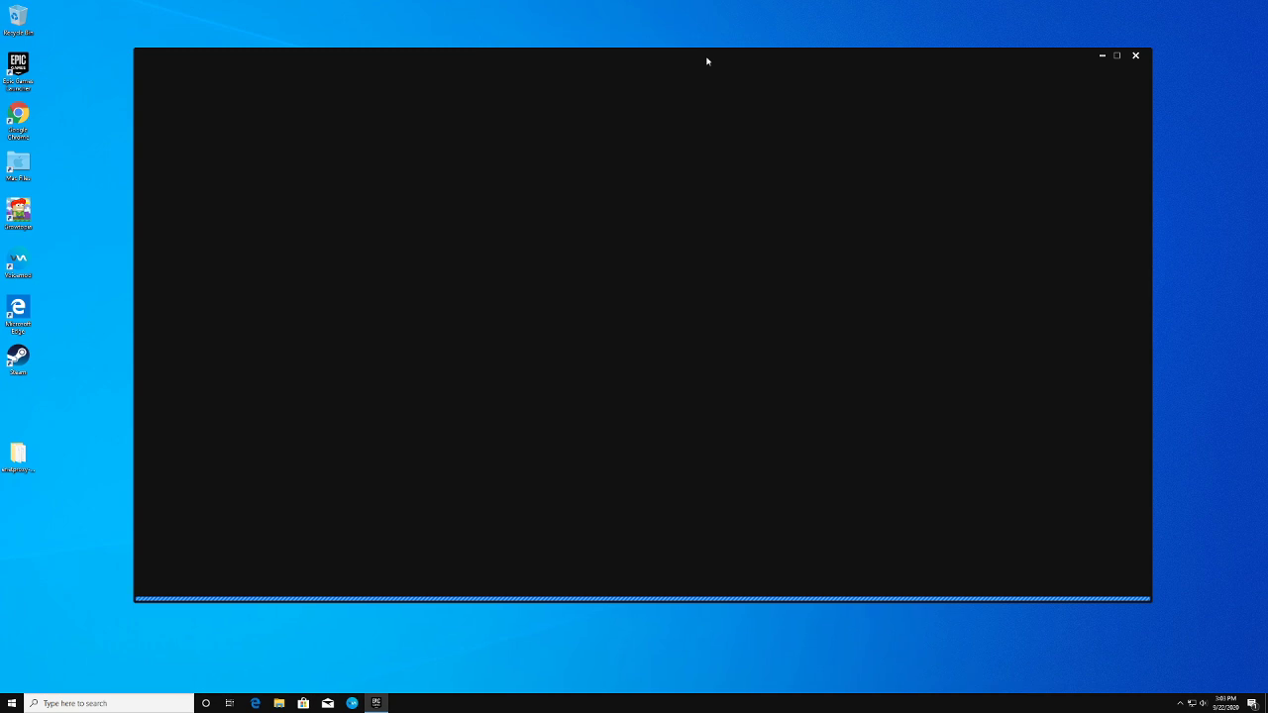
left_click(11, 702)
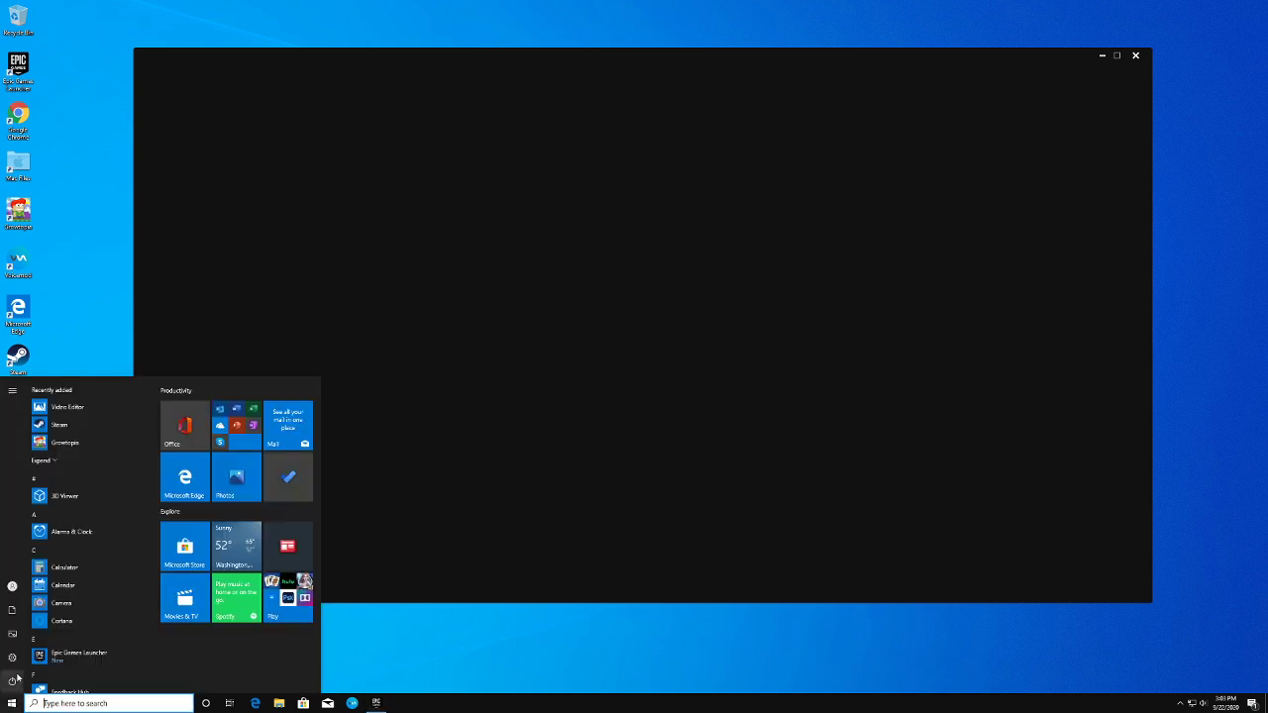
mouse_move(11, 656)
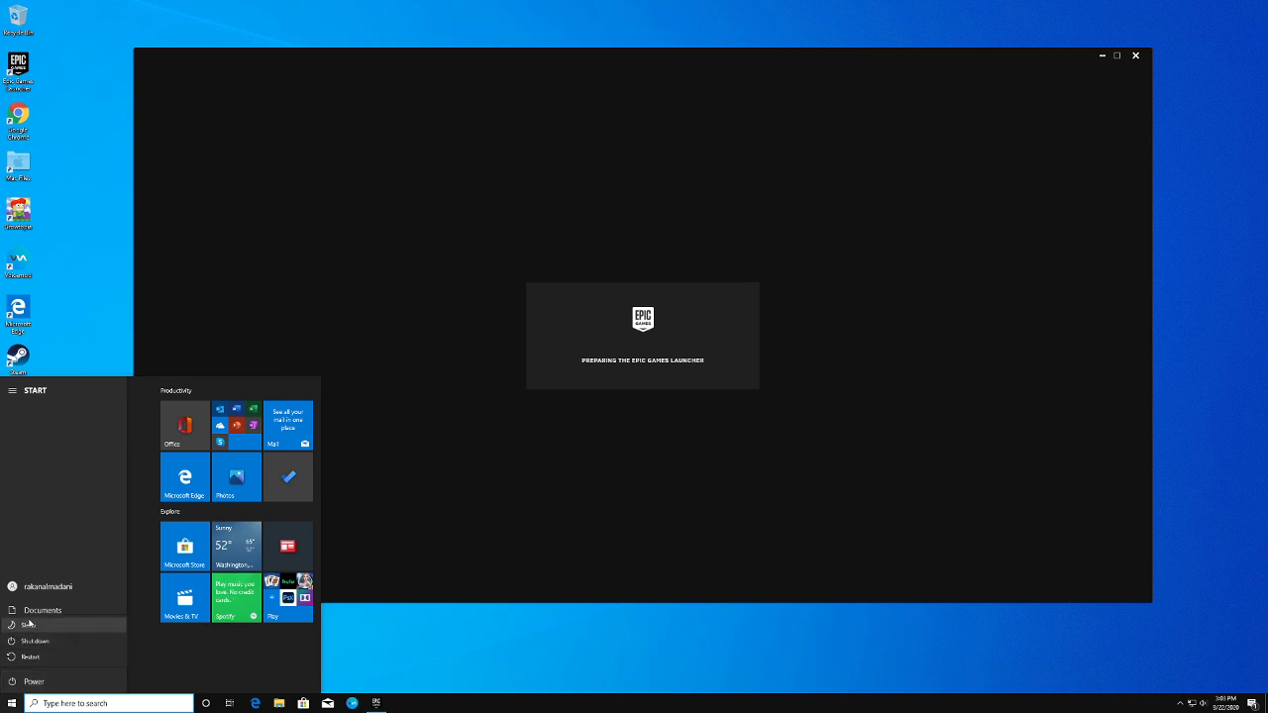
left_click(509, 416)
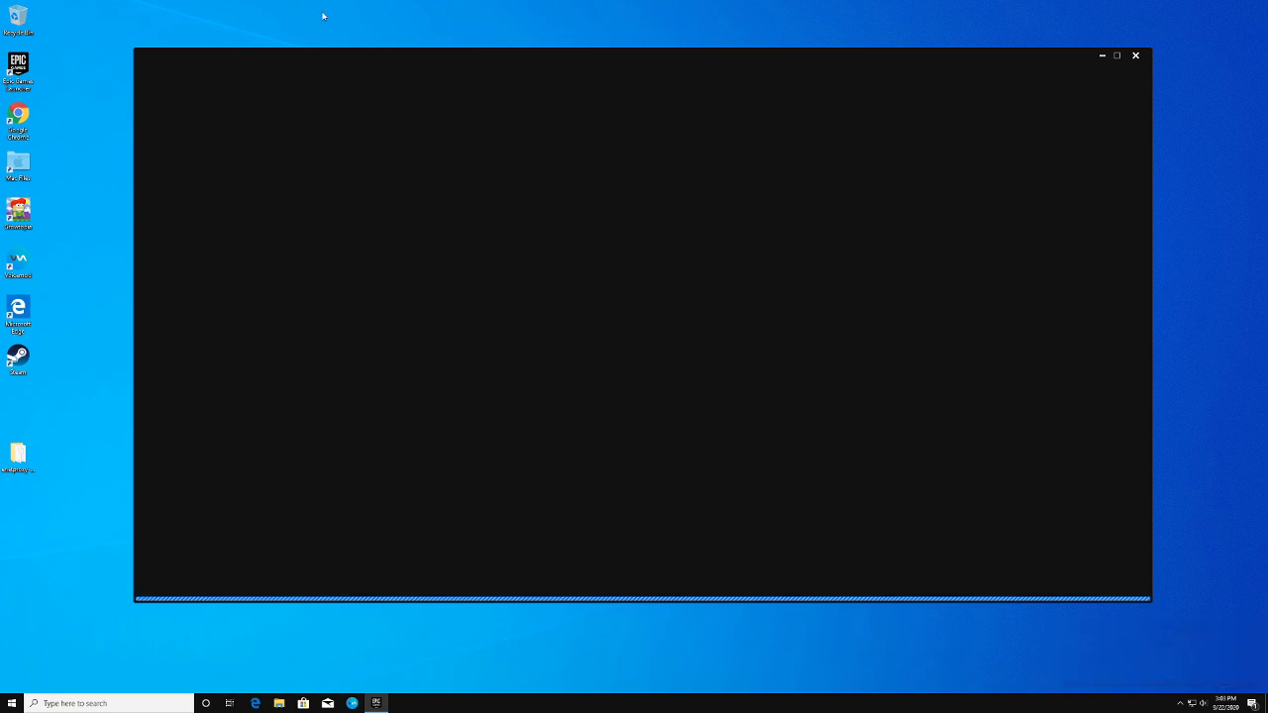
left_click_drag(477, 56, 487, 57)
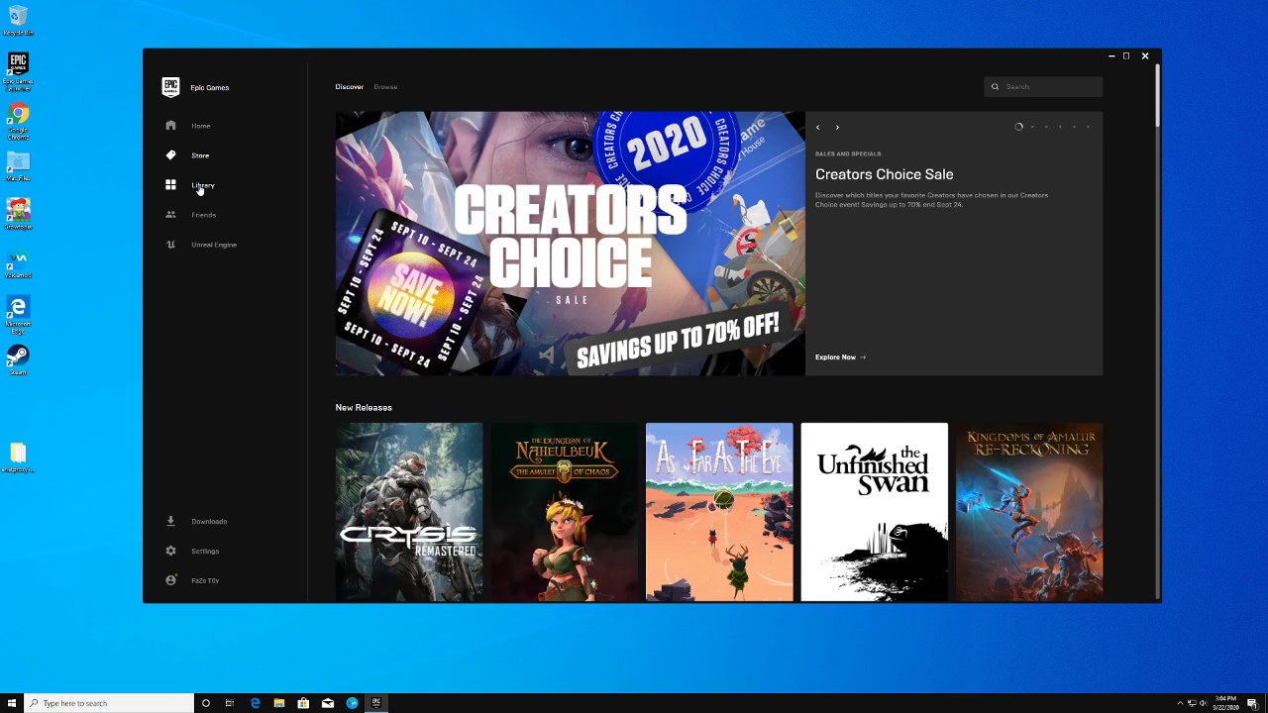
left_click(199, 189)
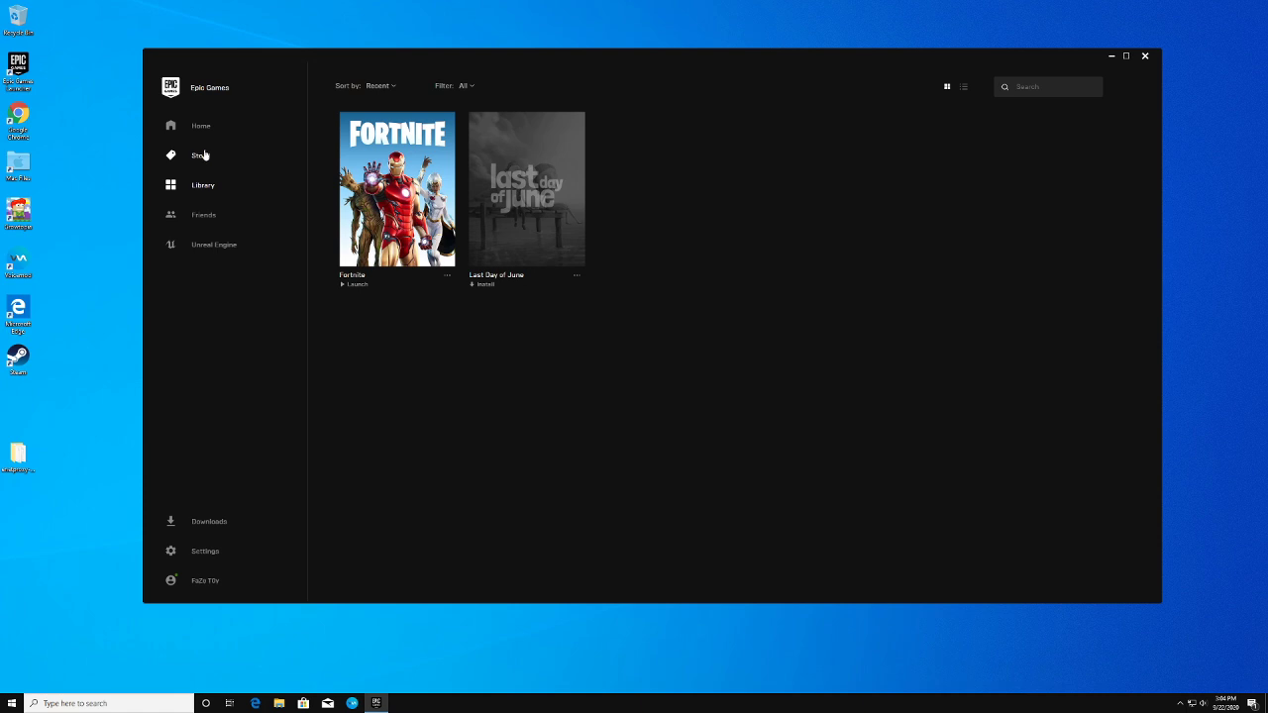
left_click(203, 155)
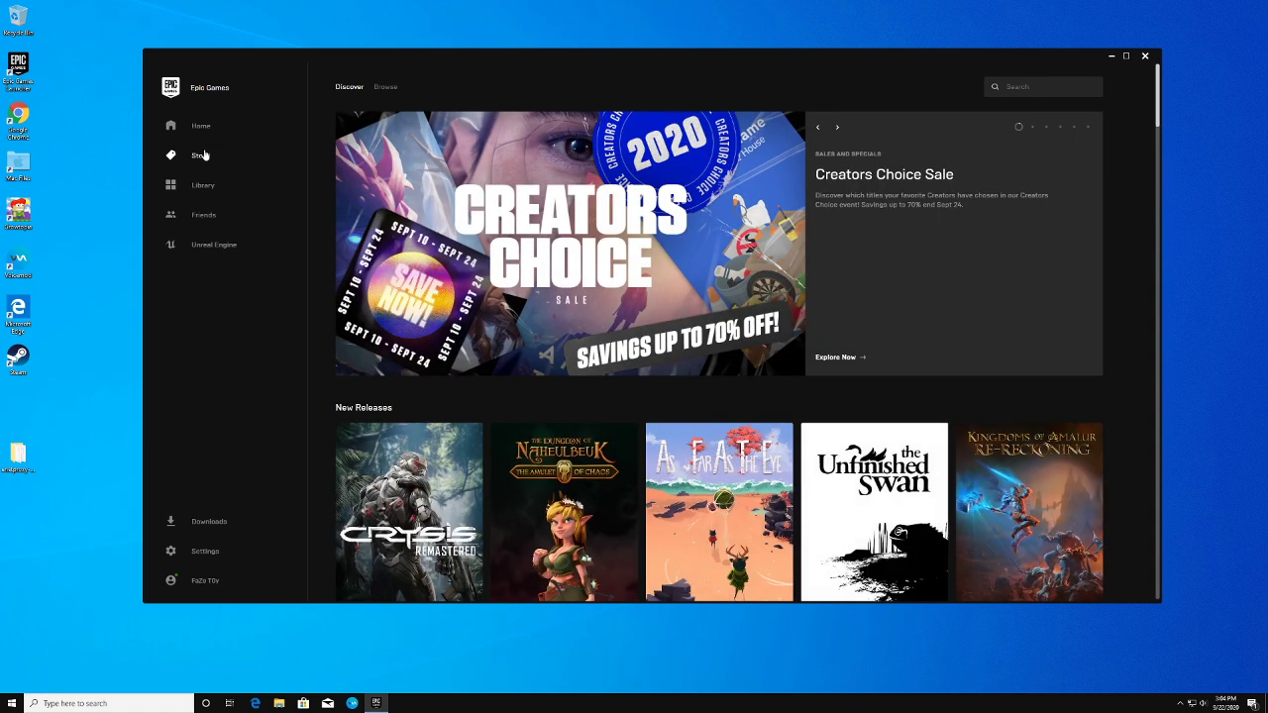
left_click(200, 127)
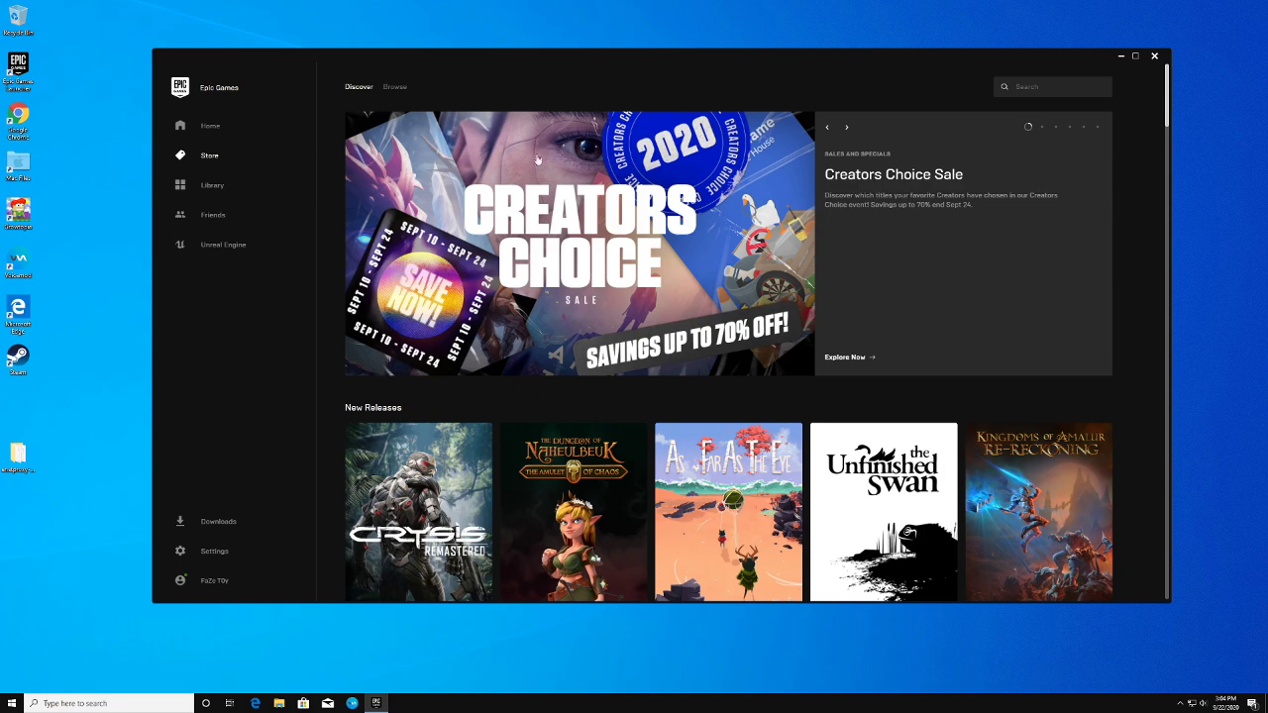
scroll(485, 183, "down", 10)
scroll(502, 207, "up", 10)
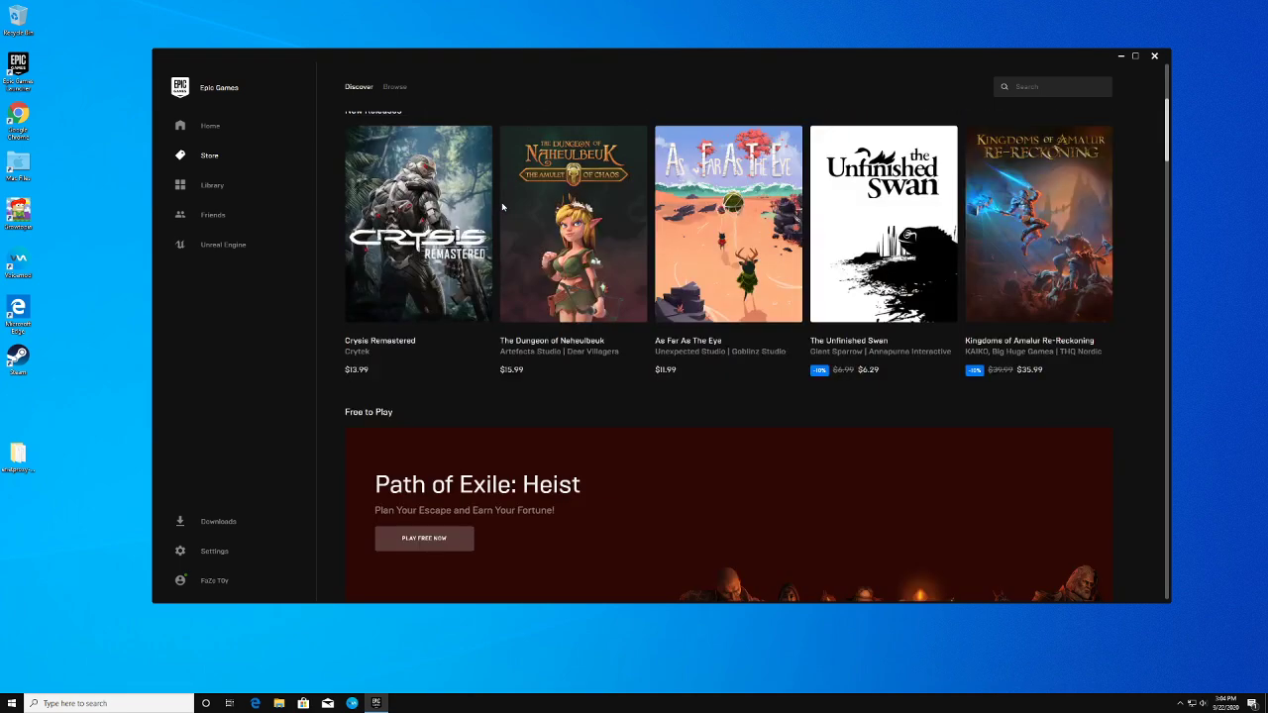
- Search the Store for 'rocket league' and open the Rocket League product page
left_click(1045, 89)
type("rocket league")
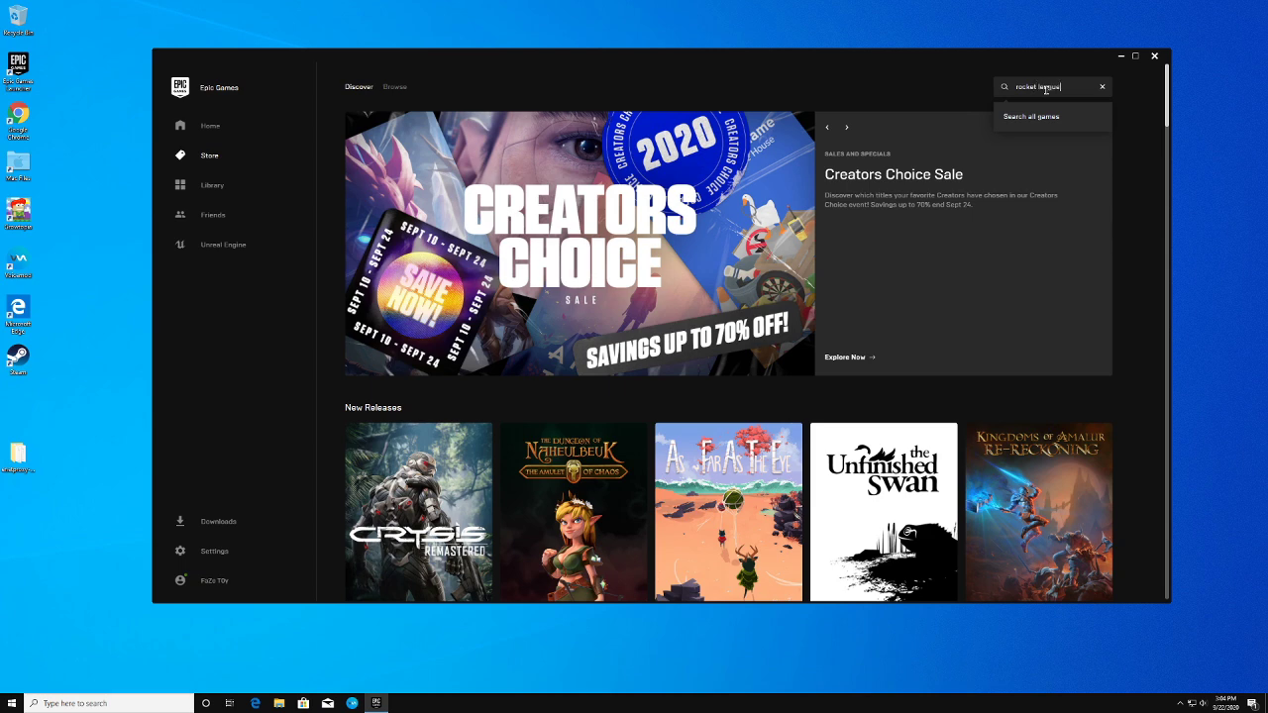
key("Return")
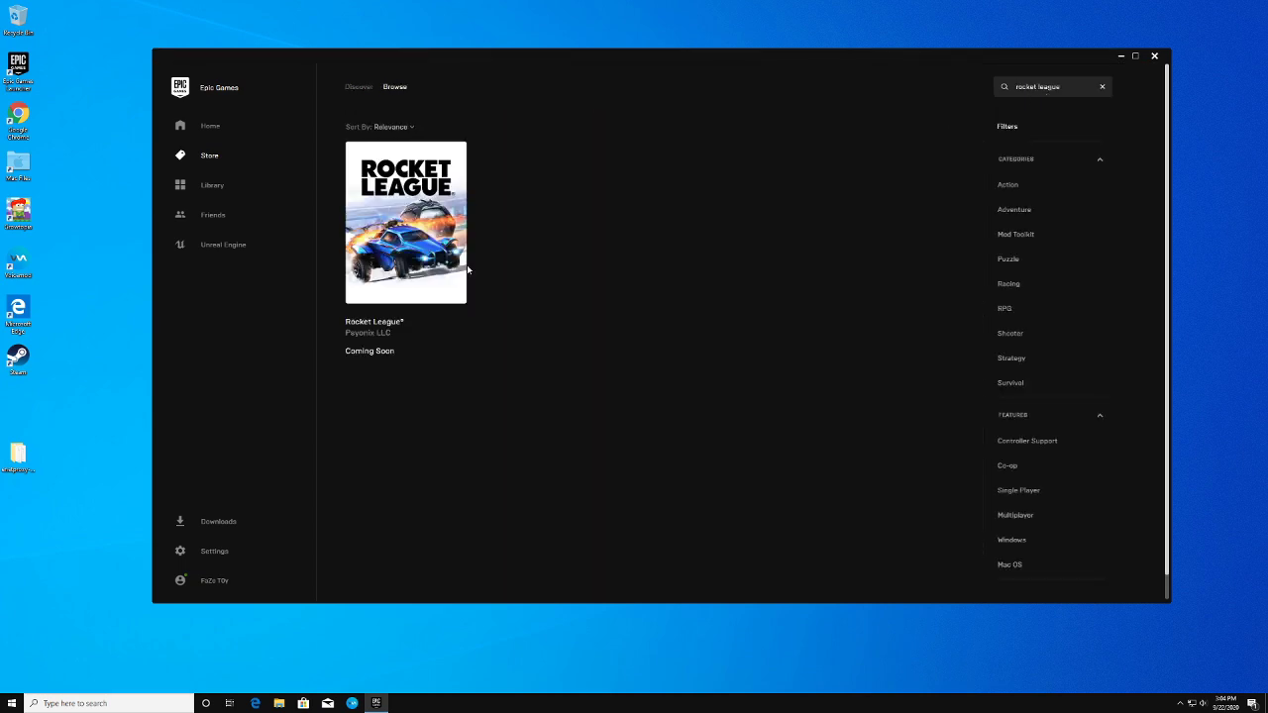
left_click(383, 286)
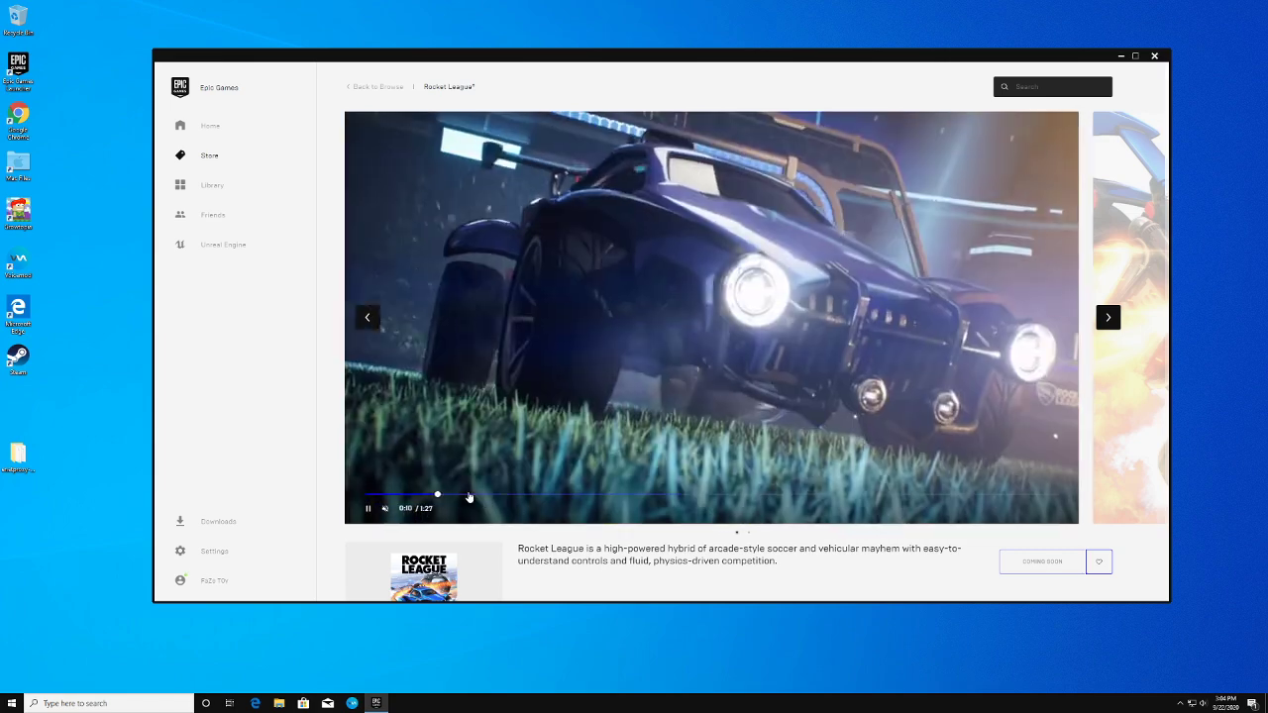
- Skip the trailer to about 0:25 and scroll to the Publisher, Available and Platform details
left_click(534, 495)
left_click(564, 495)
scroll(614, 436, "down", 3)
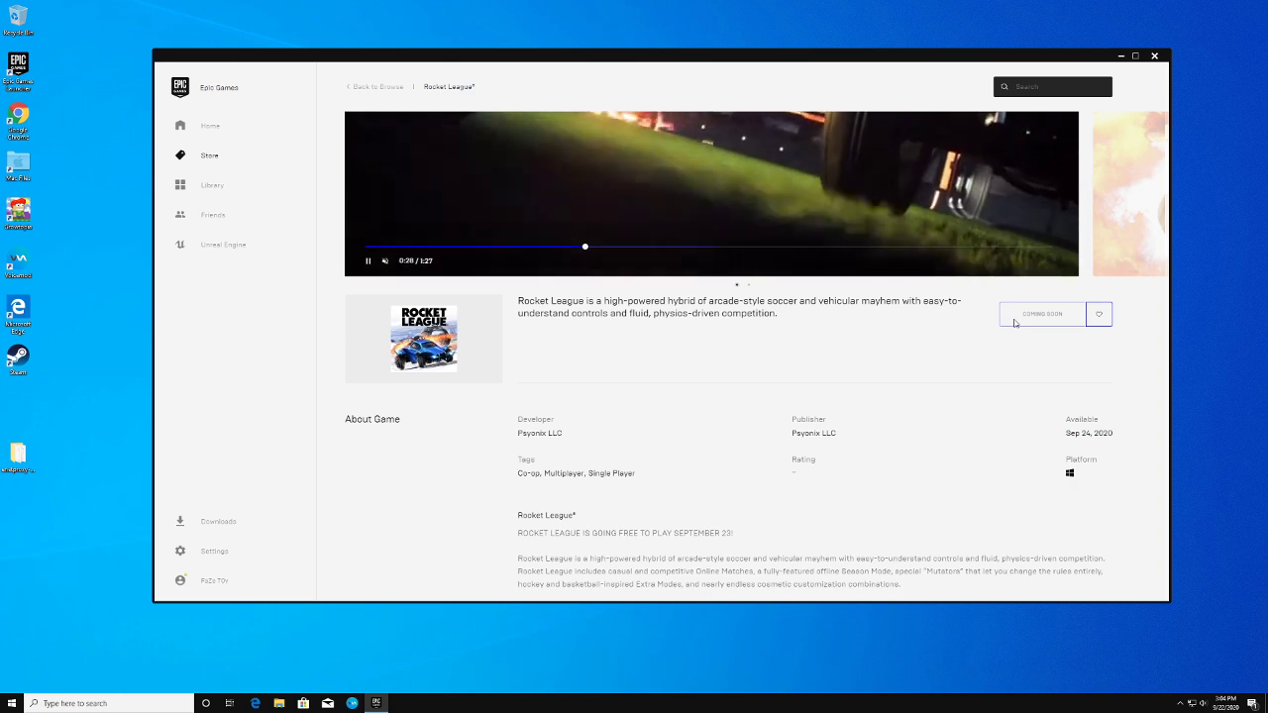
scroll(1014, 323, "down", 2)
scroll(1014, 323, "down", 1)
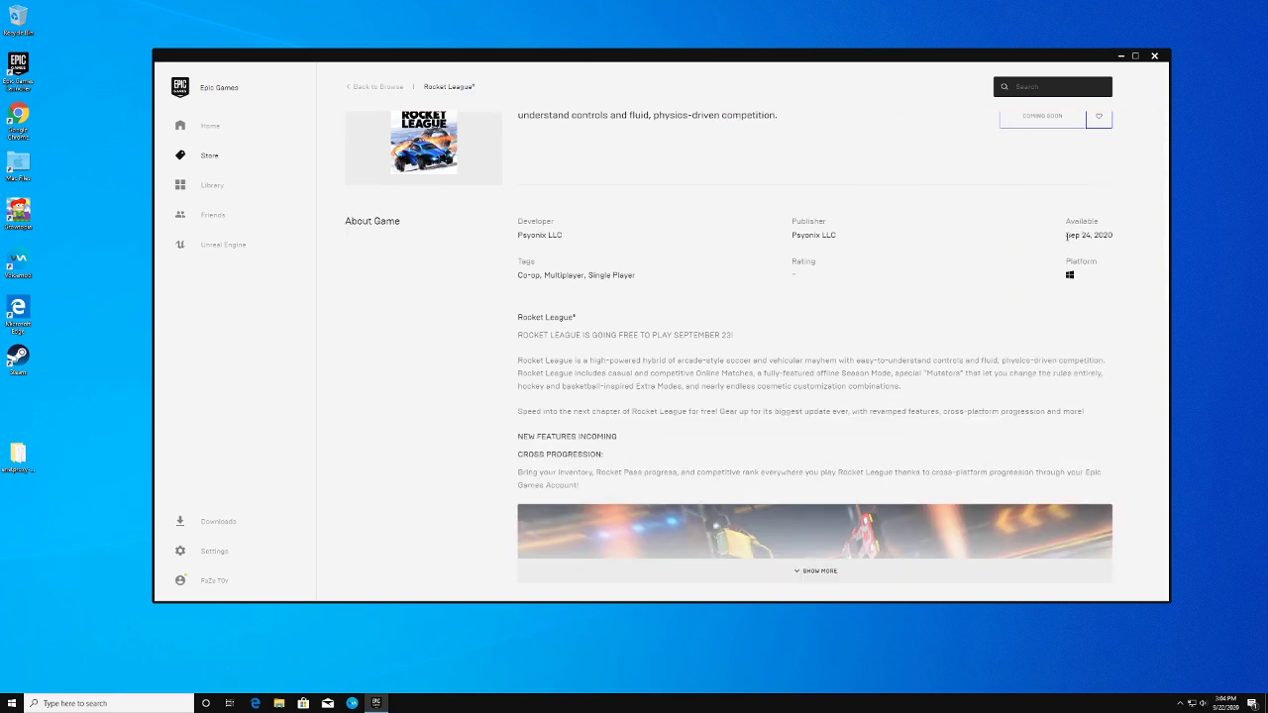
left_click_drag(1067, 235, 1117, 234)
left_click_drag(1058, 267, 1086, 277)
left_click(1058, 282)
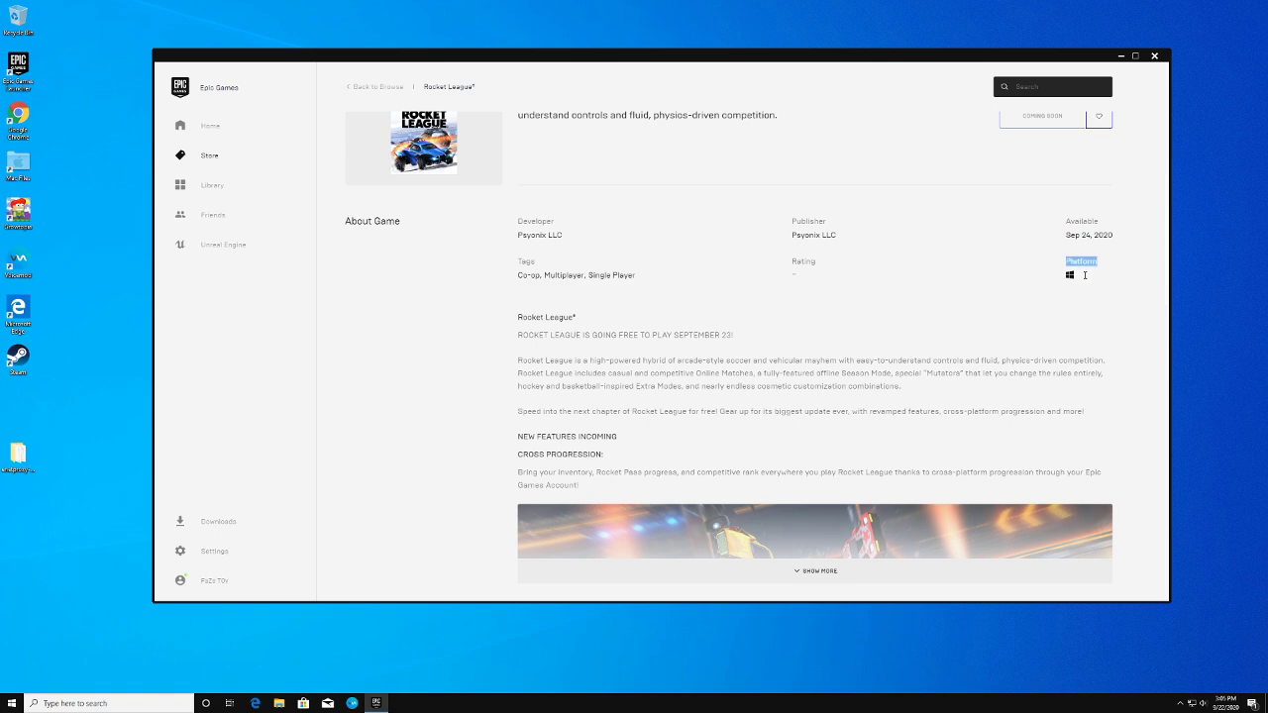